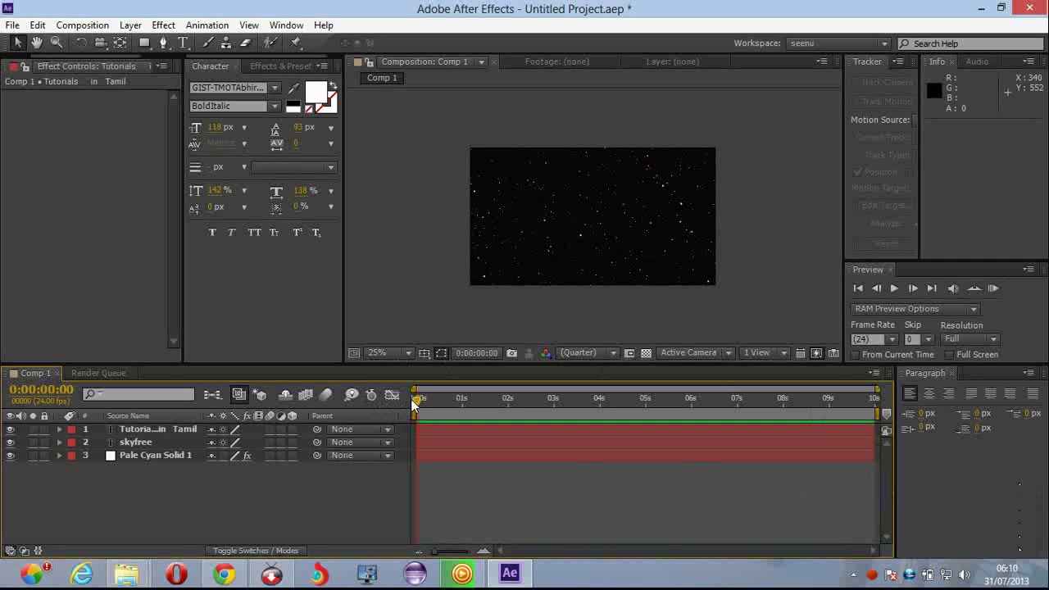
# Play back the finished Comp 1 title animation in an enlarged view, and return to its beginning
pyautogui.press('space')
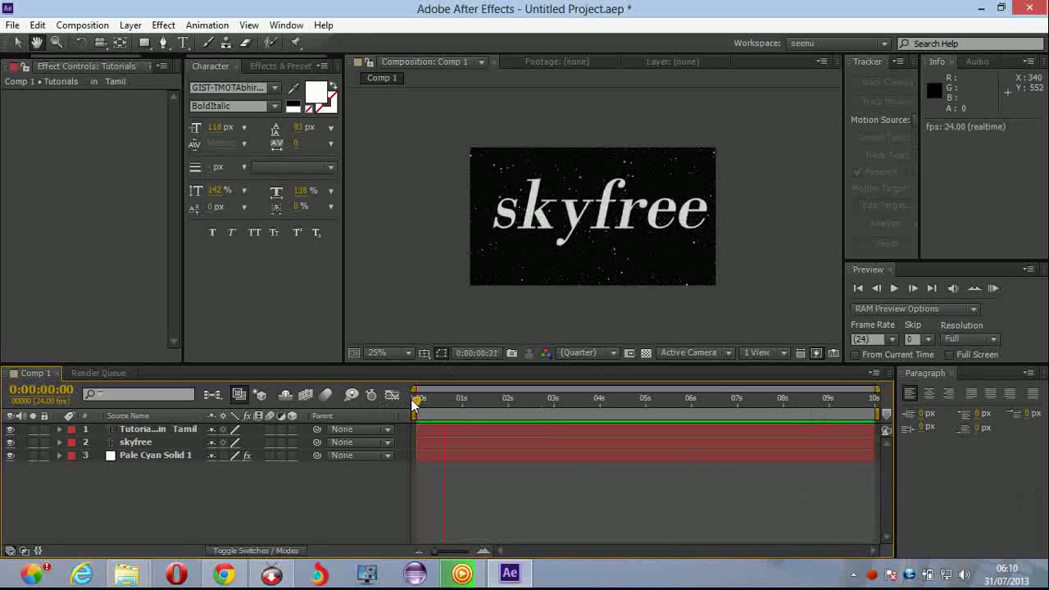
pyautogui.press('`')
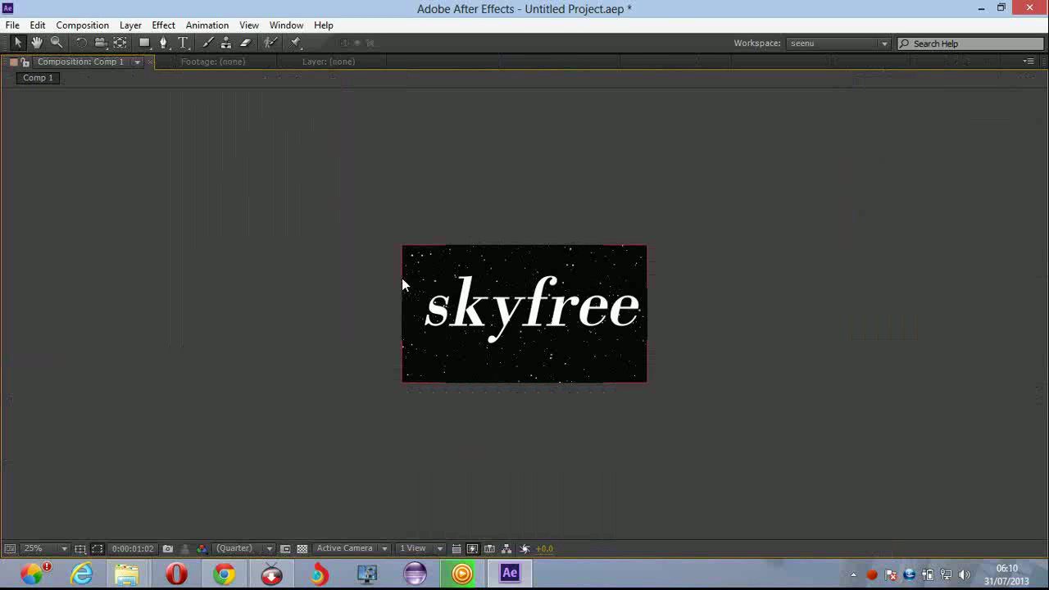
pyautogui.scroll(4, 460, 324)
pyautogui.scroll(-2, 460, 324)
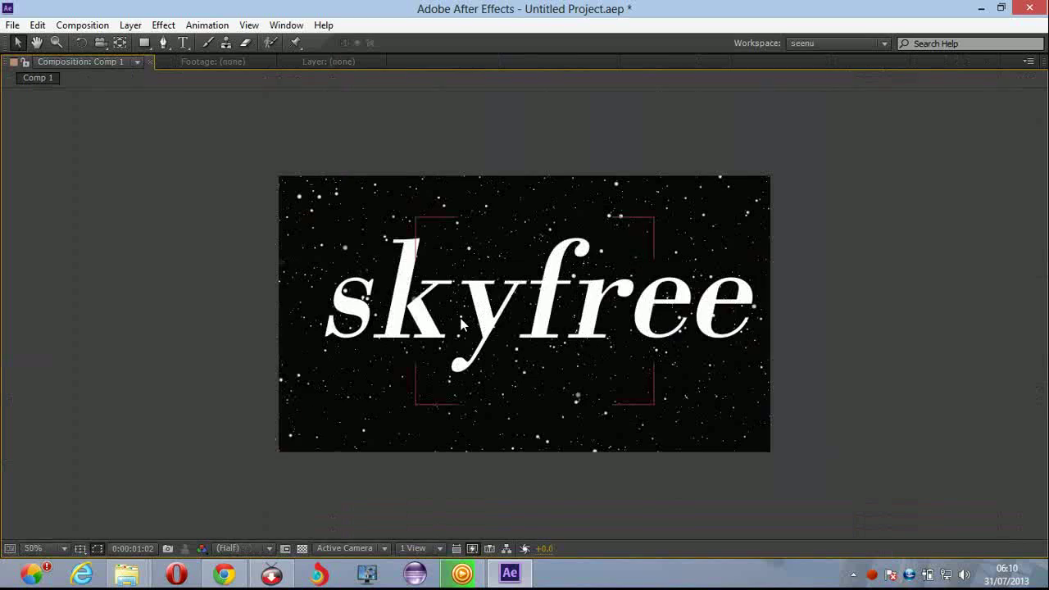
pyautogui.press('space')
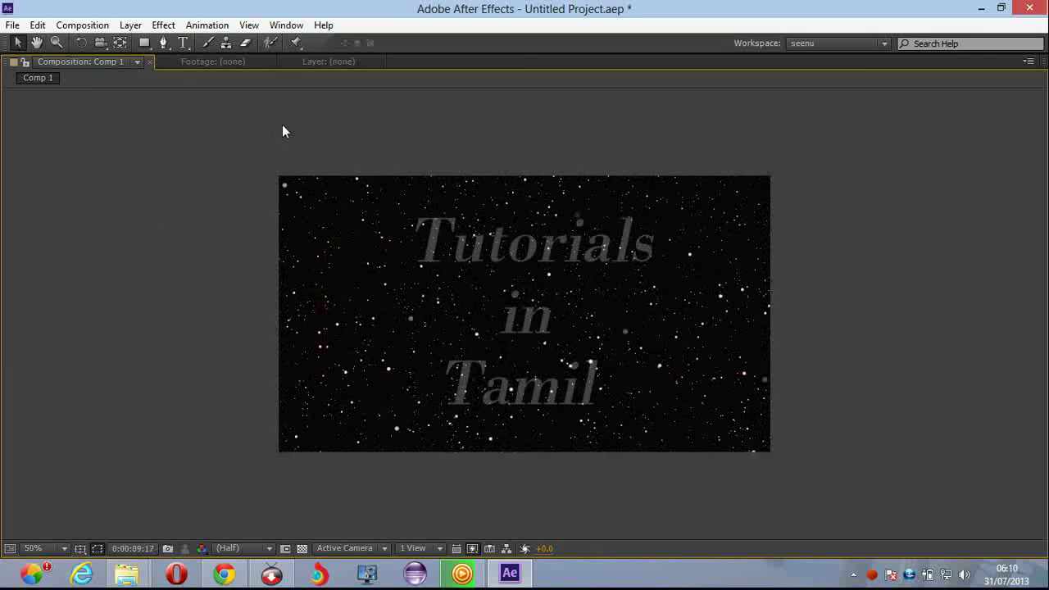
pyautogui.press('`')
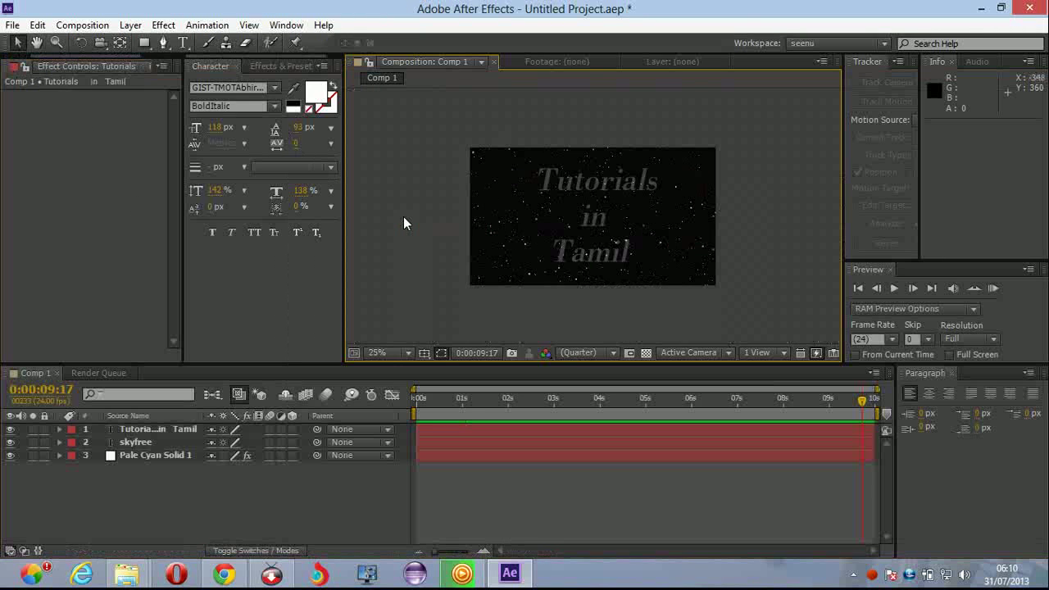
pyautogui.click(418, 399)
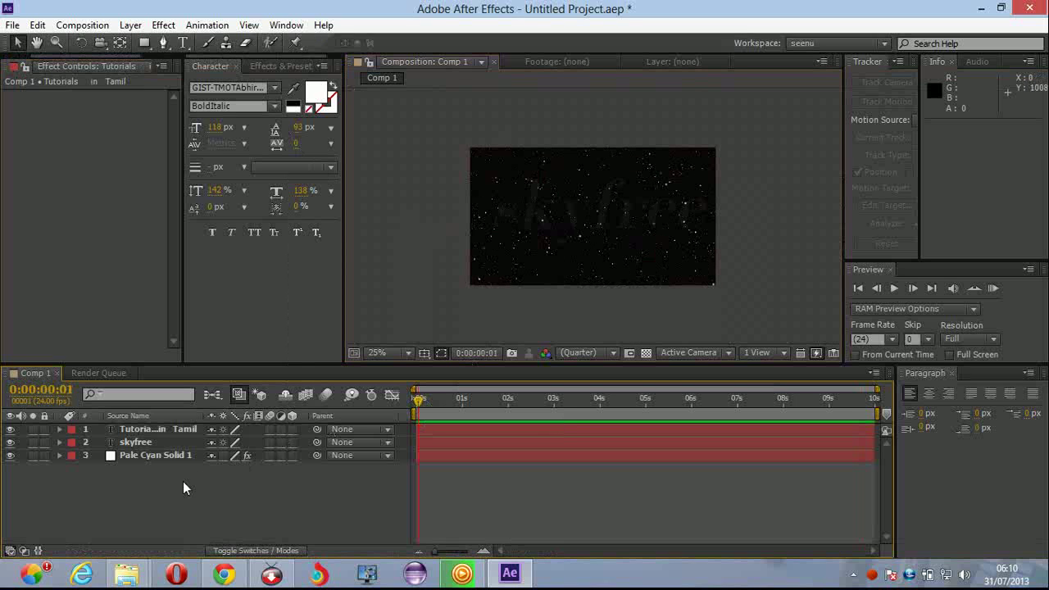
# Bring up the list of project items and resize its panel so the character settings beside it fit
pyautogui.rightClick(74, 197)
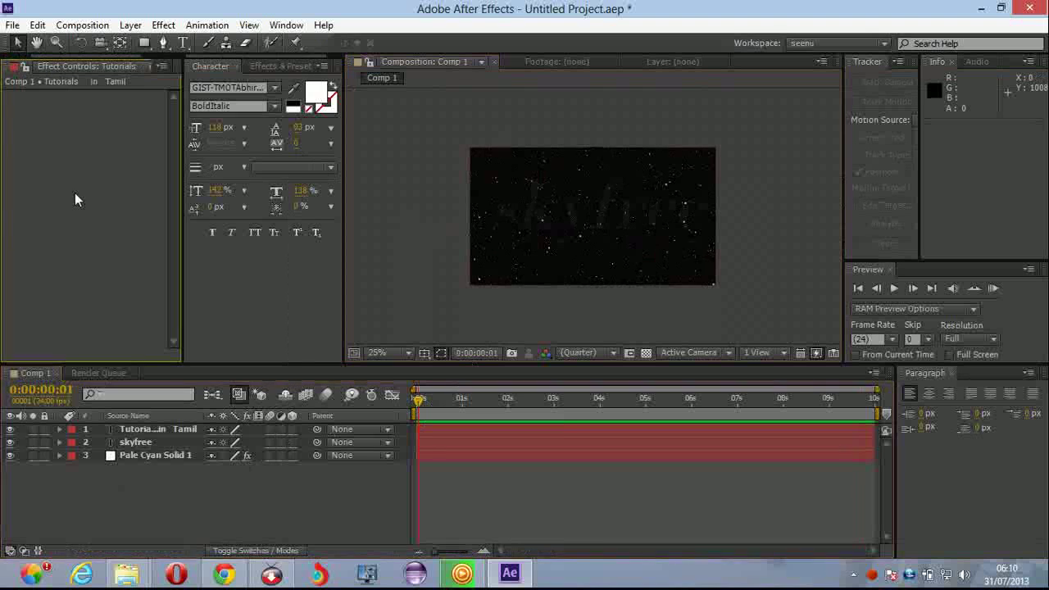
pyautogui.click(94, 205)
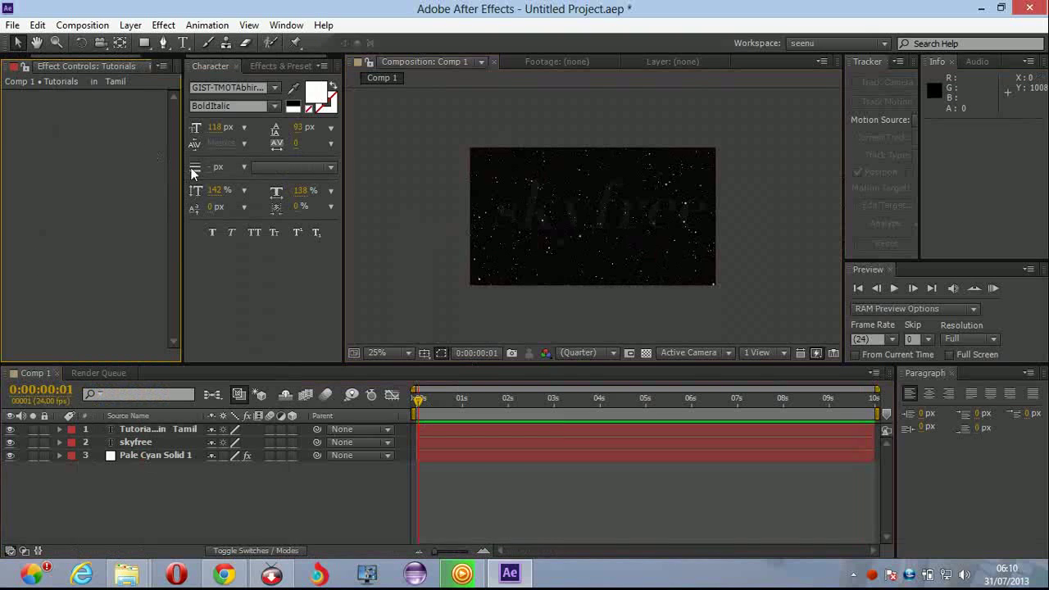
pyautogui.moveTo(182, 184); pyautogui.dragTo(118, 184)
pyautogui.click(131, 428)
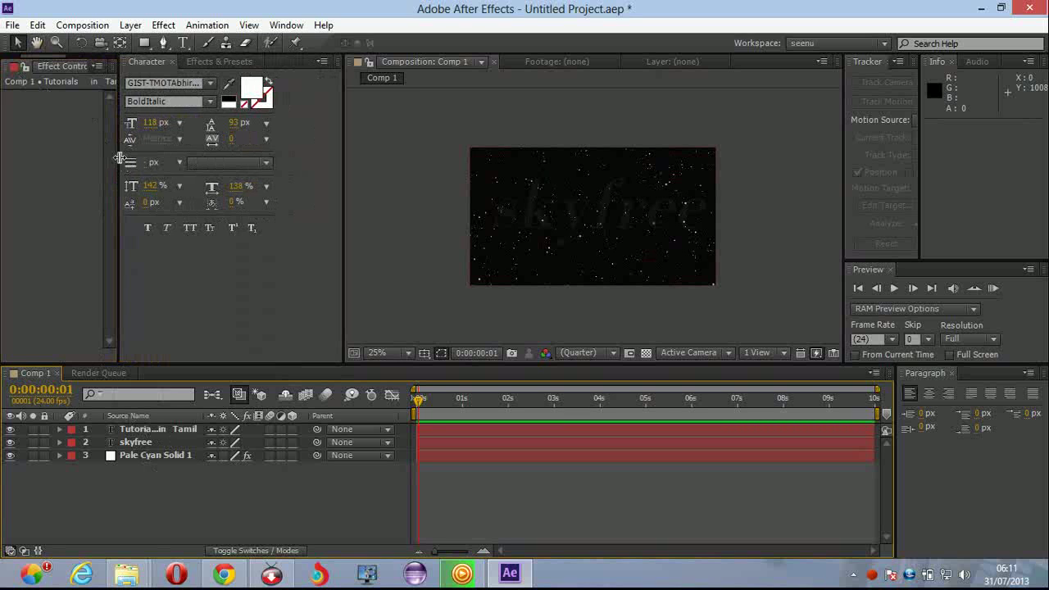
pyautogui.moveTo(123, 156); pyautogui.dragTo(353, 157)
pyautogui.click(22, 62)
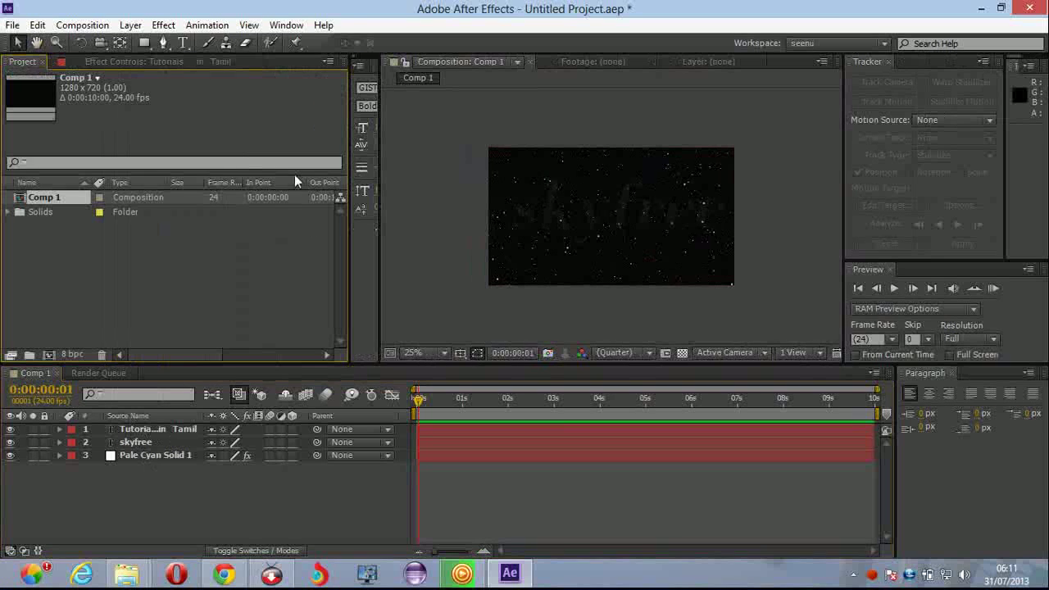
pyautogui.moveTo(349, 222); pyautogui.dragTo(143, 223)
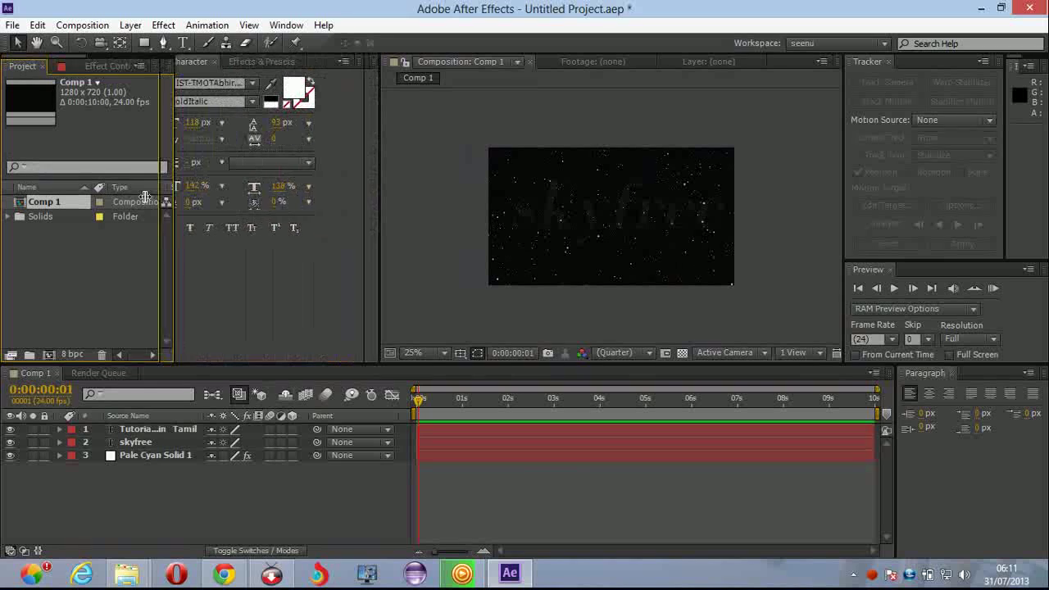
# Create a new composition, Comp 2, at 1280 x 720 px, 24 frames per second and 10 seconds long
pyautogui.rightClick(94, 262)
pyautogui.click(148, 273)
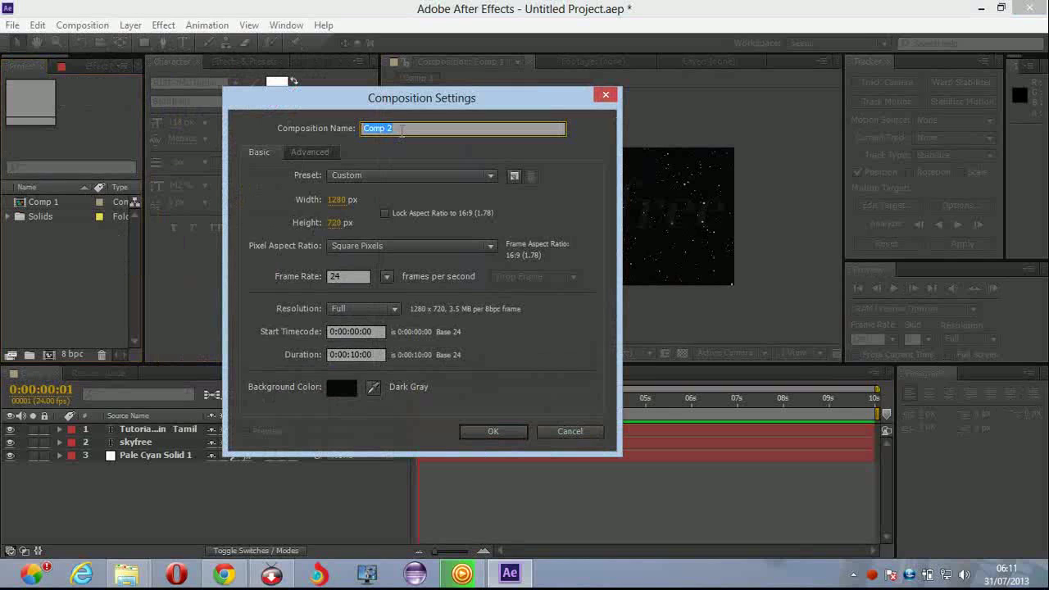
pyautogui.click(504, 434)
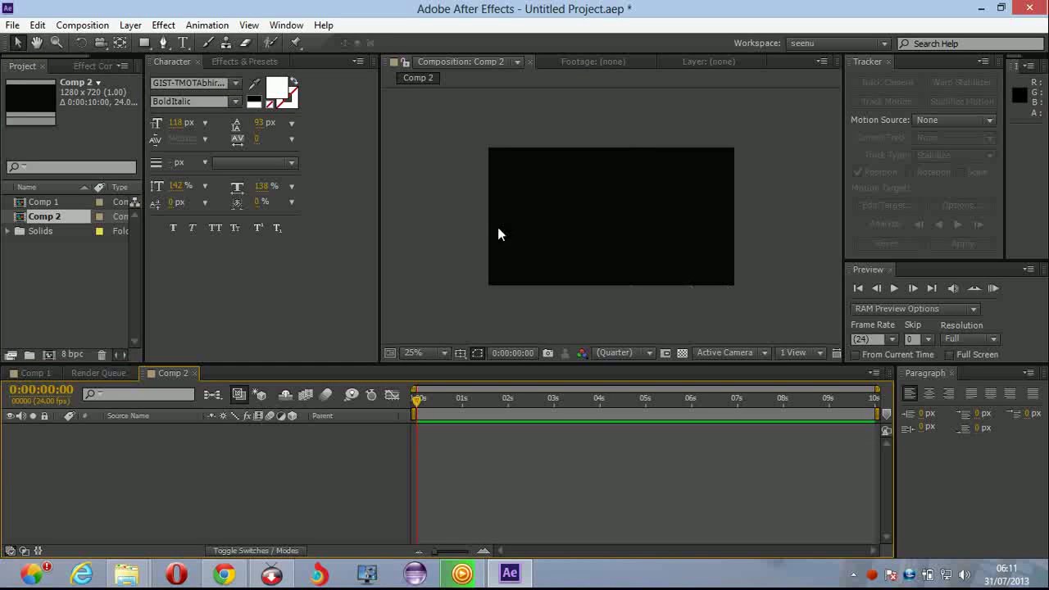
# Review the new composition's settings, including its background color, without changing them
pyautogui.rightClick(292, 436)
pyautogui.click(432, 307)
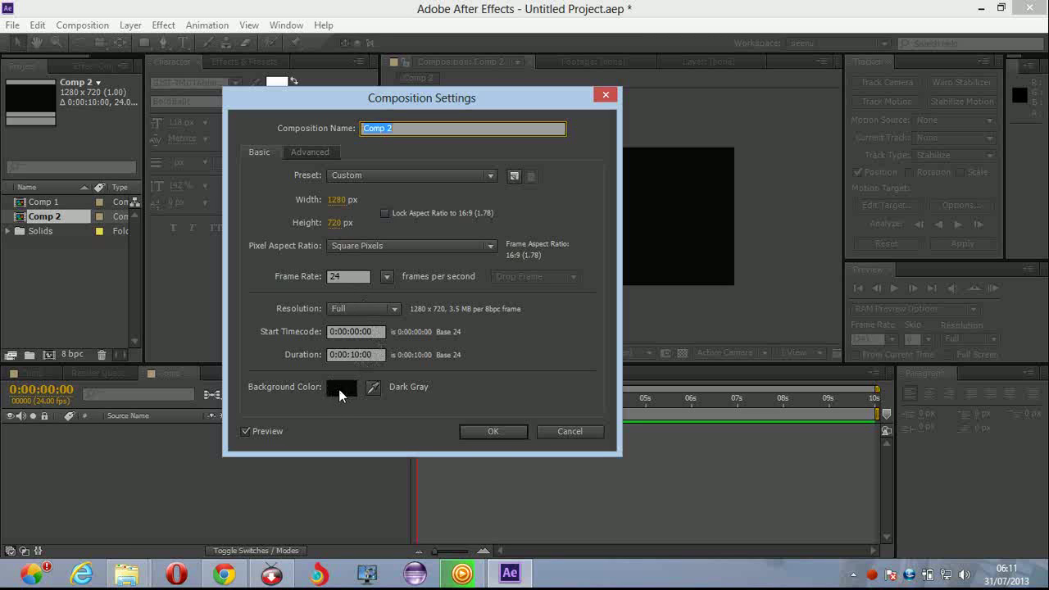
pyautogui.click(494, 430)
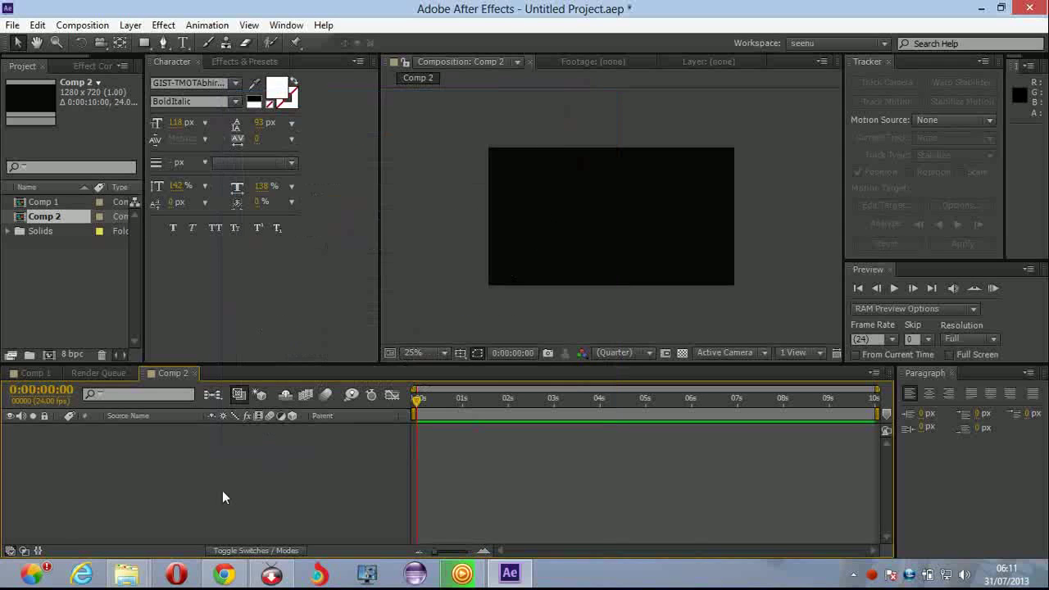
# Add a white 1280 x 720 px solid layer to Comp 2 and nudge it slightly in the frame
pyautogui.rightClick(169, 448)
pyautogui.moveTo(341, 291)
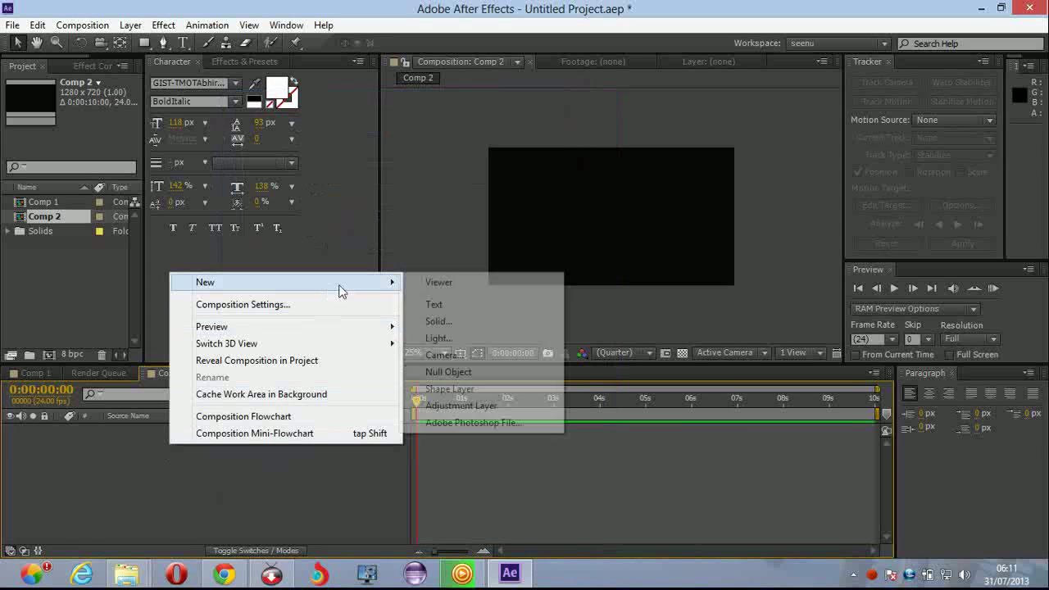
pyautogui.click(448, 327)
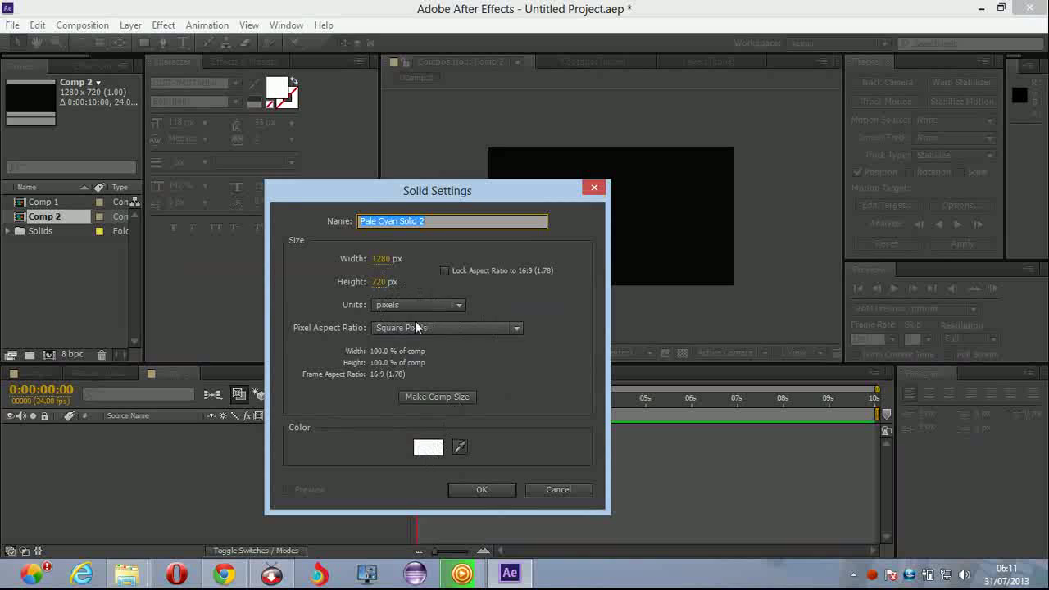
pyautogui.click(492, 493)
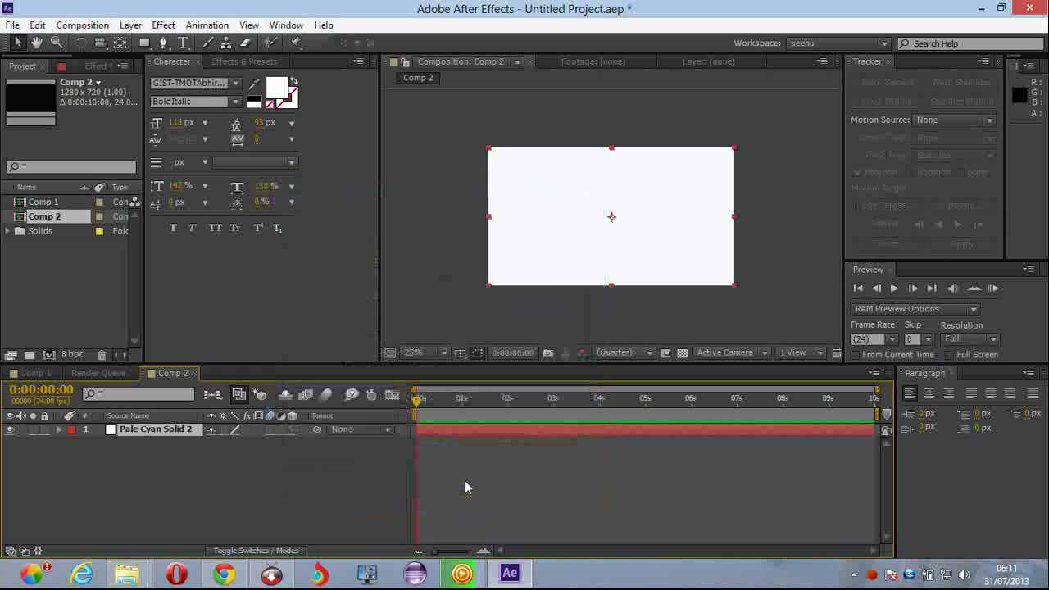
pyautogui.moveTo(548, 222)
pyautogui.mouseDown()
pyautogui.moveTo(473, 259)
pyautogui.moveTo(532, 231)
pyautogui.moveTo(484, 263)
pyautogui.moveTo(543, 199)
pyautogui.moveTo(547, 225)
pyautogui.moveTo(544, 215)
pyautogui.mouseUp()
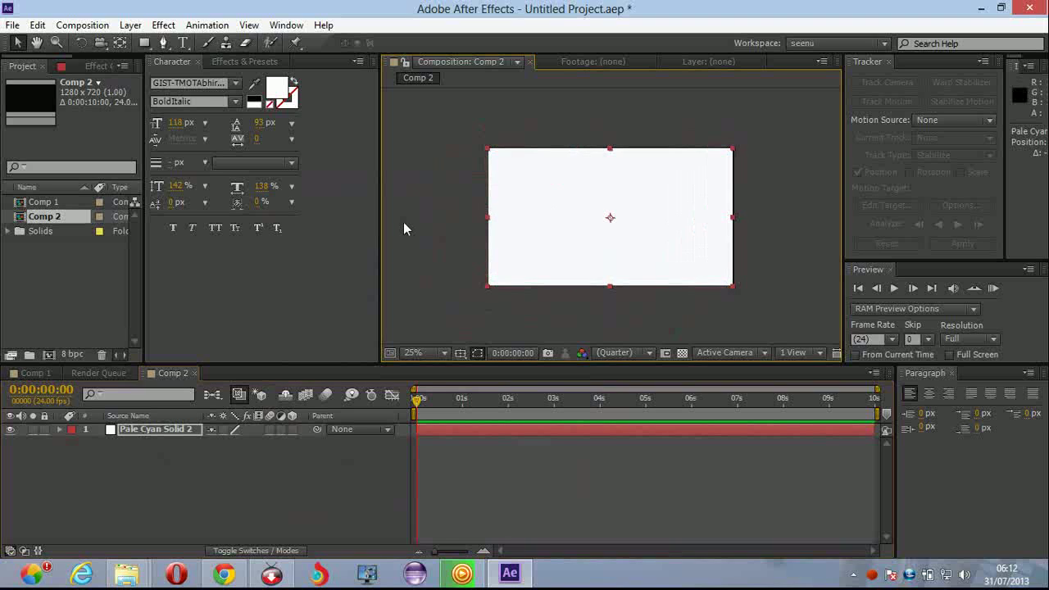
# Search the effects for "star b" and apply CC Star Burst to the white solid
pyautogui.click(102, 65)
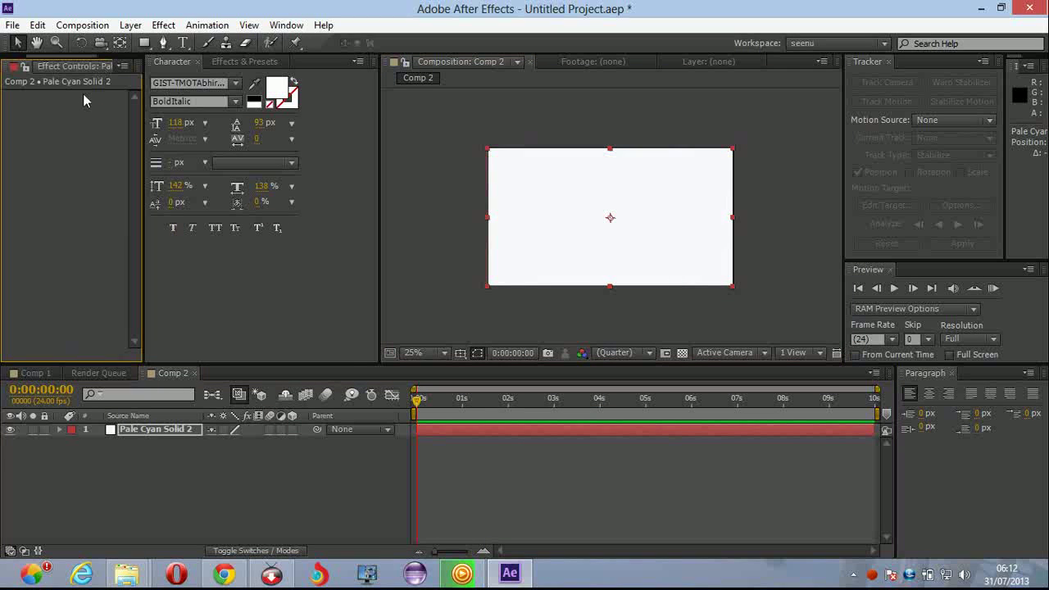
pyautogui.click(242, 61)
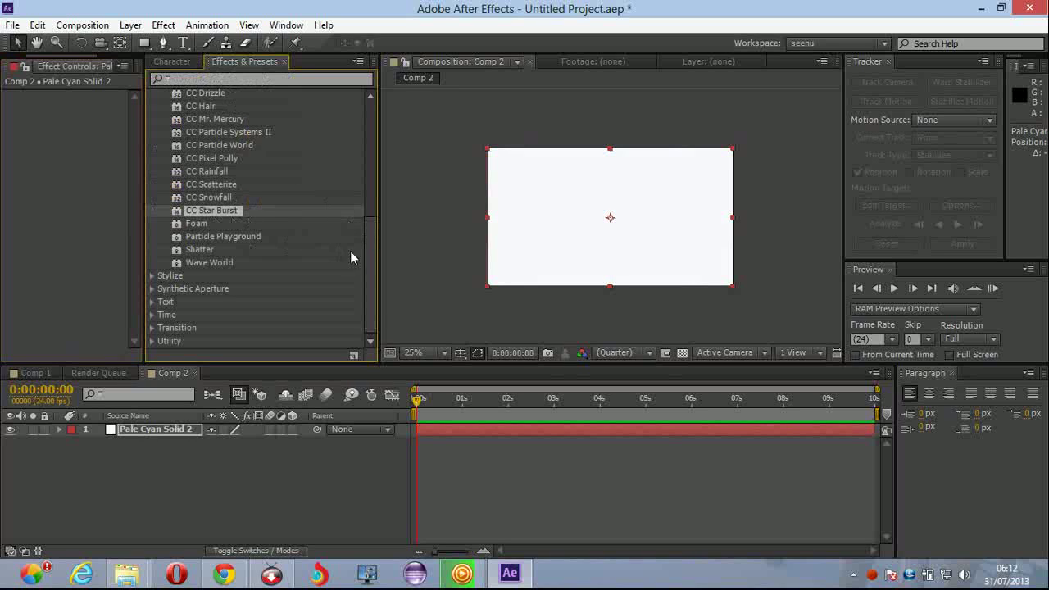
pyautogui.scroll(1, 368, 250)
pyautogui.click(238, 84)
pyautogui.write('star')
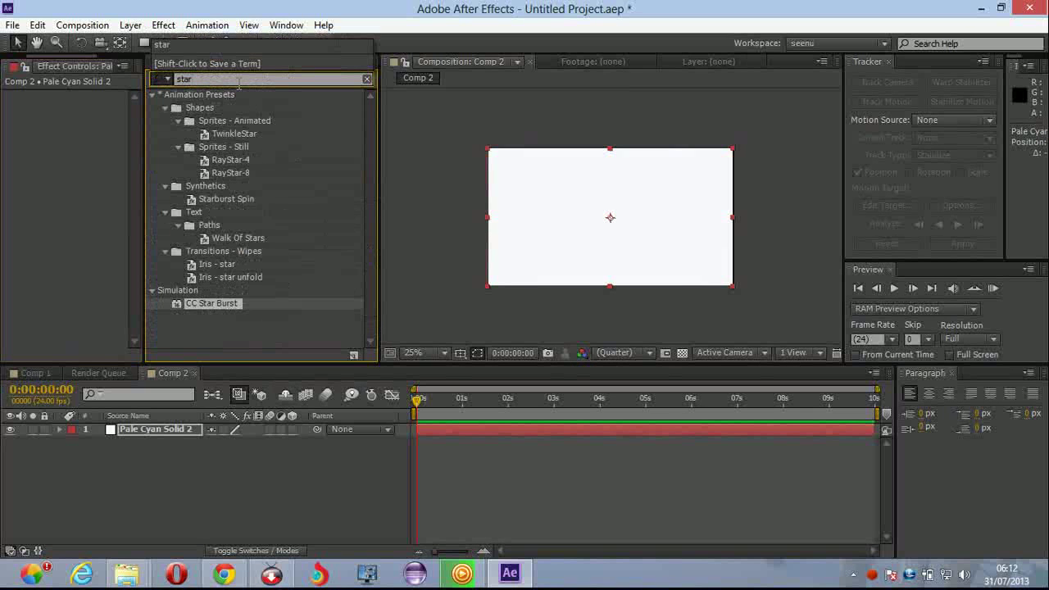
pyautogui.write(' b')
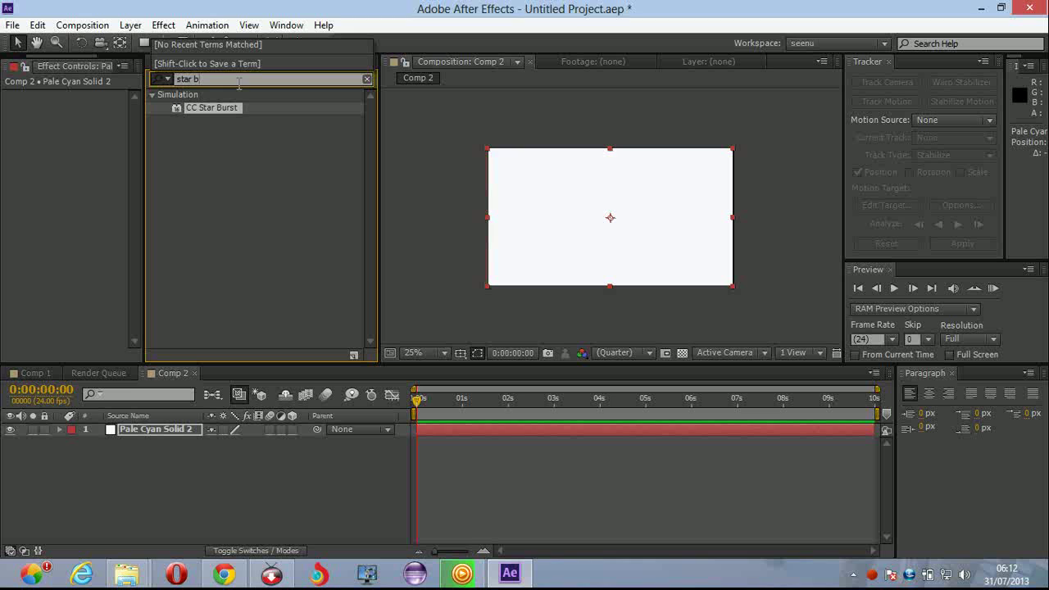
pyautogui.moveTo(207, 113); pyautogui.dragTo(550, 248)
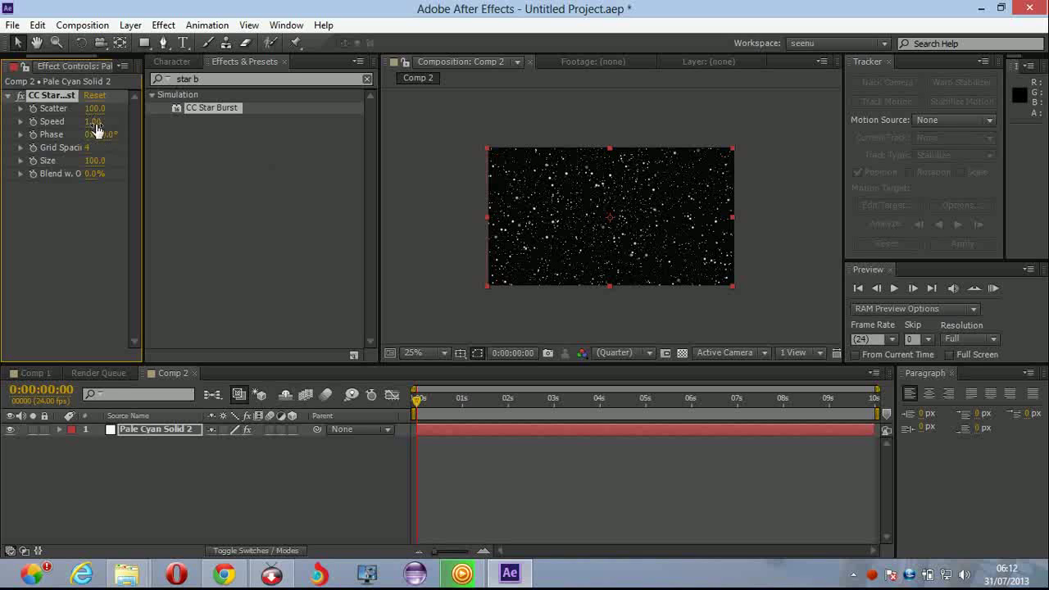
# Raise the star burst's Scatter to 205 and preview the star motion
pyautogui.moveTo(92, 115); pyautogui.dragTo(153, 104)
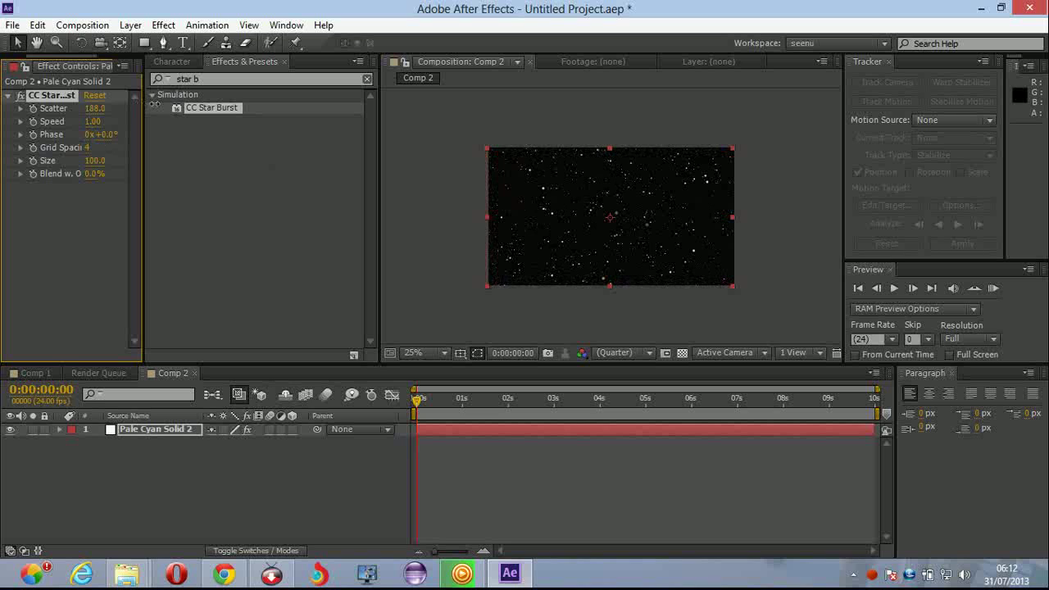
pyautogui.press('space')
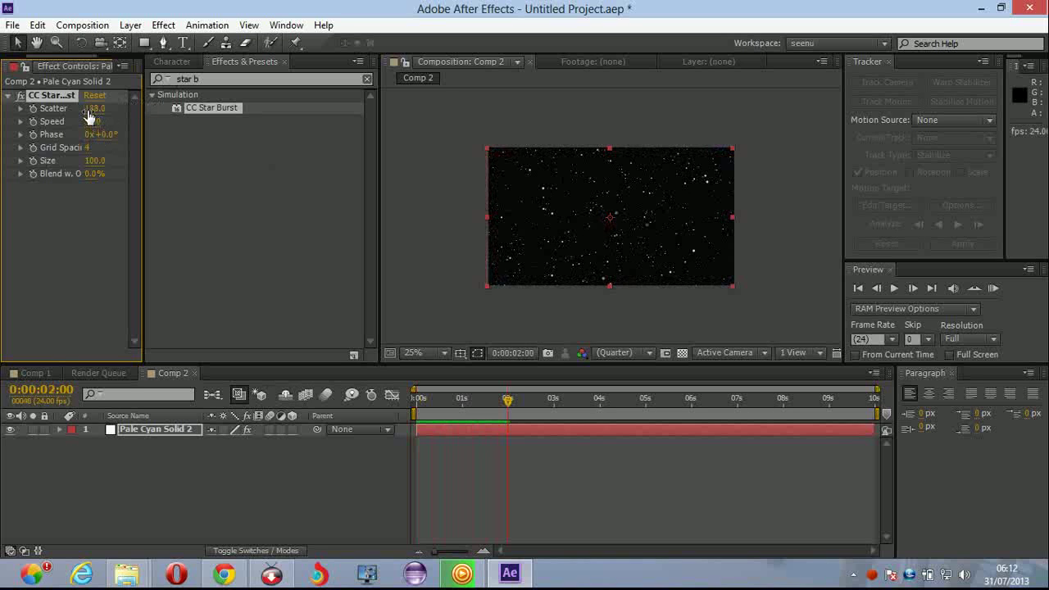
pyautogui.moveTo(93, 109); pyautogui.dragTo(99, 108)
pyautogui.press('space')
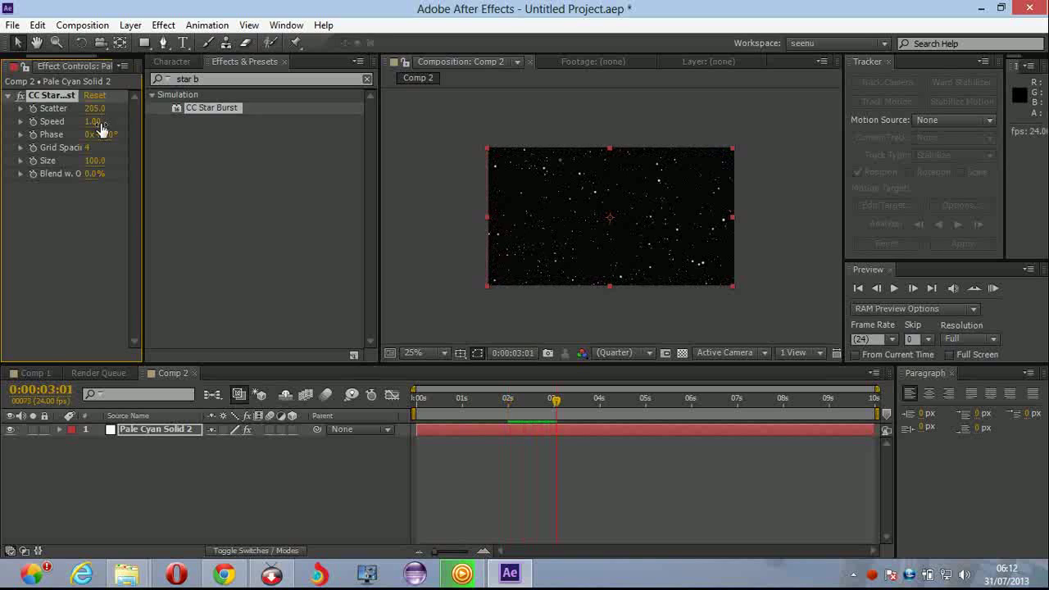
# Set the star burst's Speed to 0.5 and preview the animation from the start of the composition
pyautogui.click(93, 121)
pyautogui.write('0.5')
pyautogui.click(124, 205)
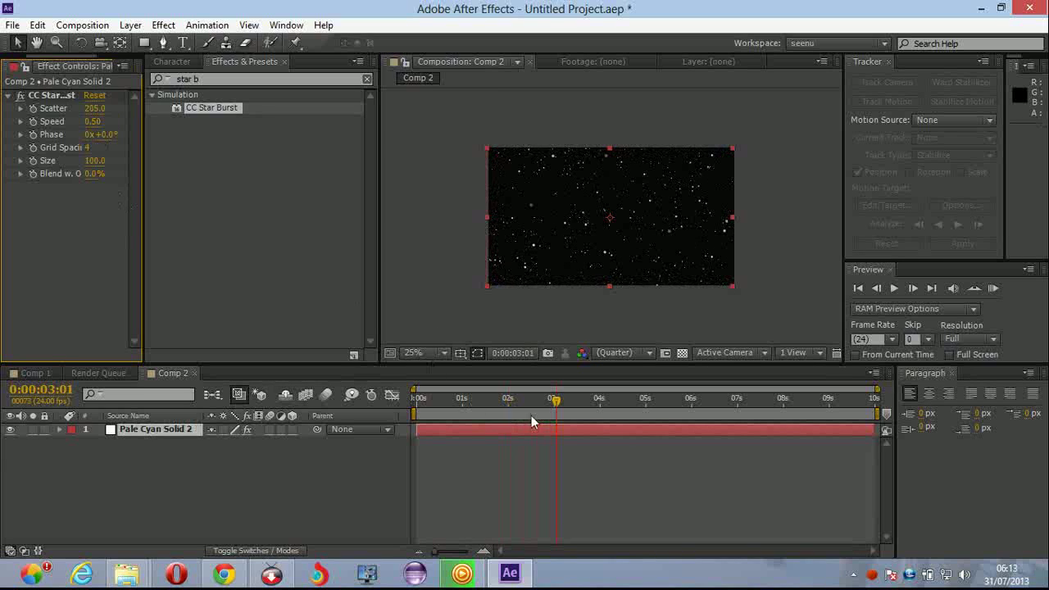
pyautogui.press('space')
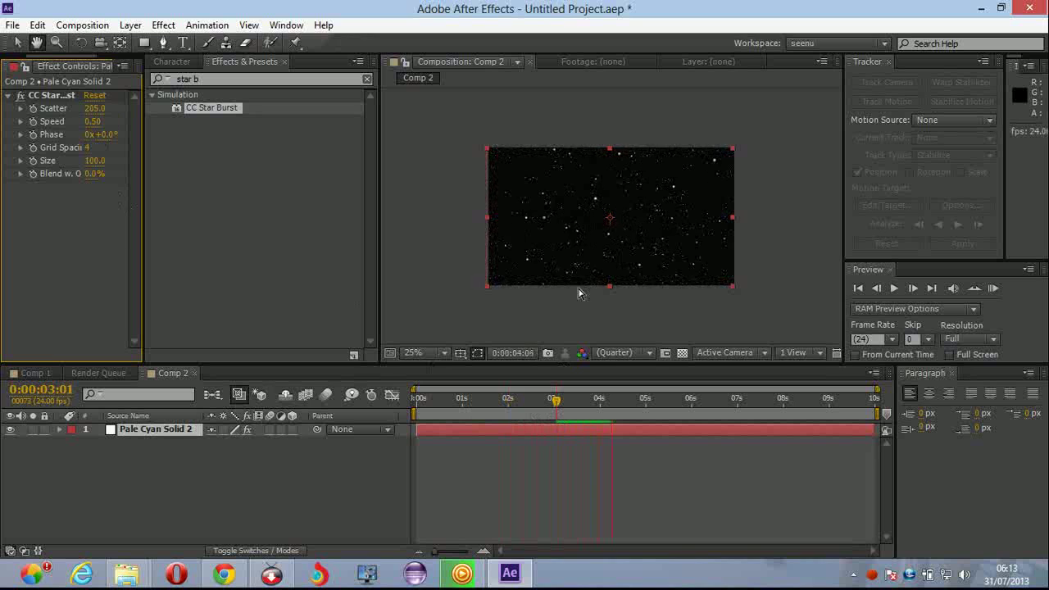
pyautogui.click(418, 399)
pyautogui.press('space')
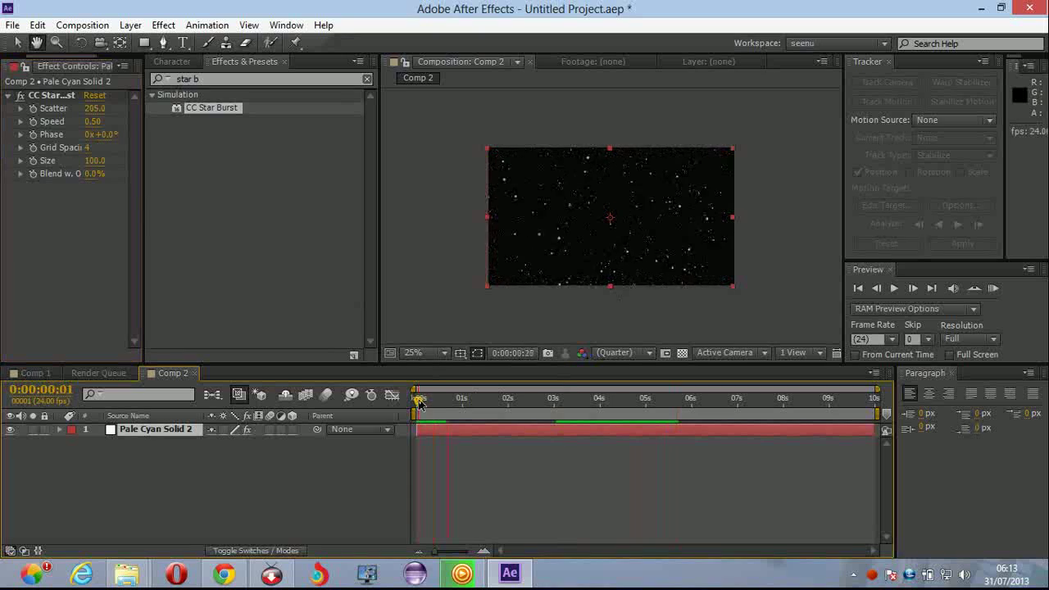
pyautogui.click(443, 352)
pyautogui.click(442, 308)
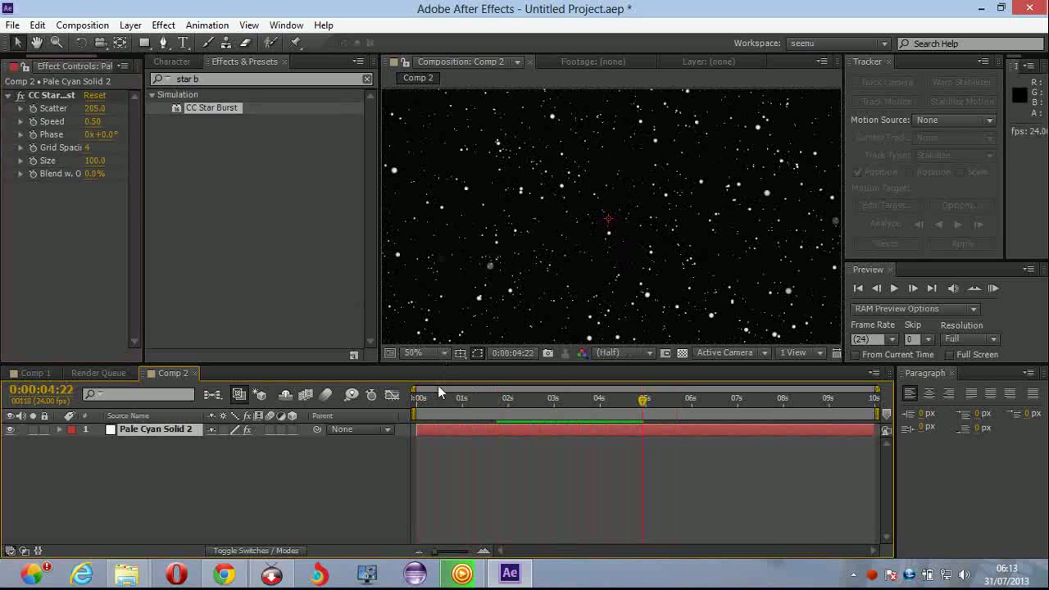
# Add a text layer reading "skyfree" with the current time at the start of Comp 2
pyautogui.click(415, 404)
pyautogui.rightClick(151, 454)
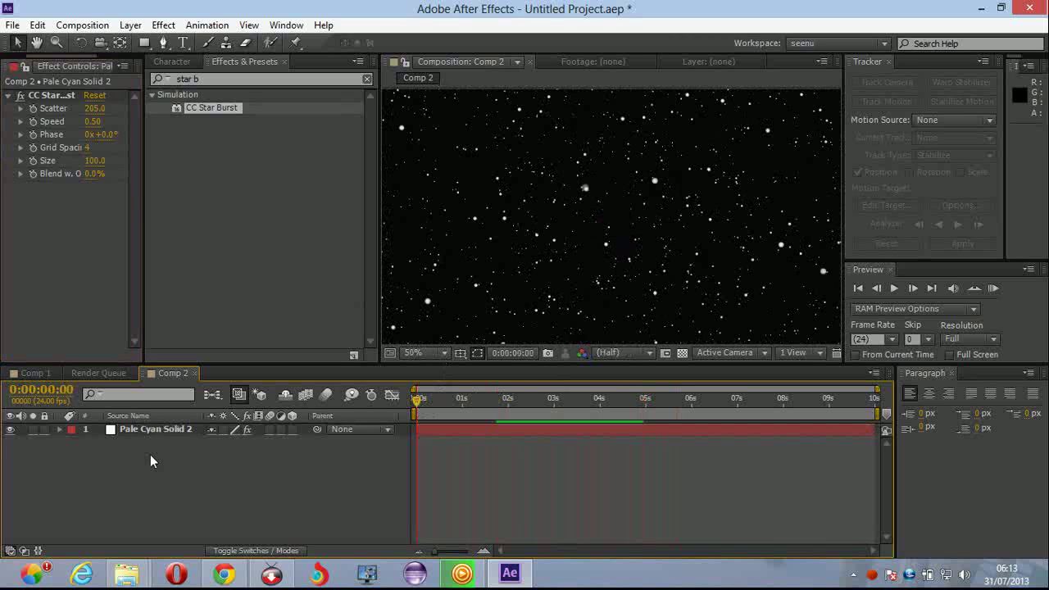
pyautogui.moveTo(303, 296)
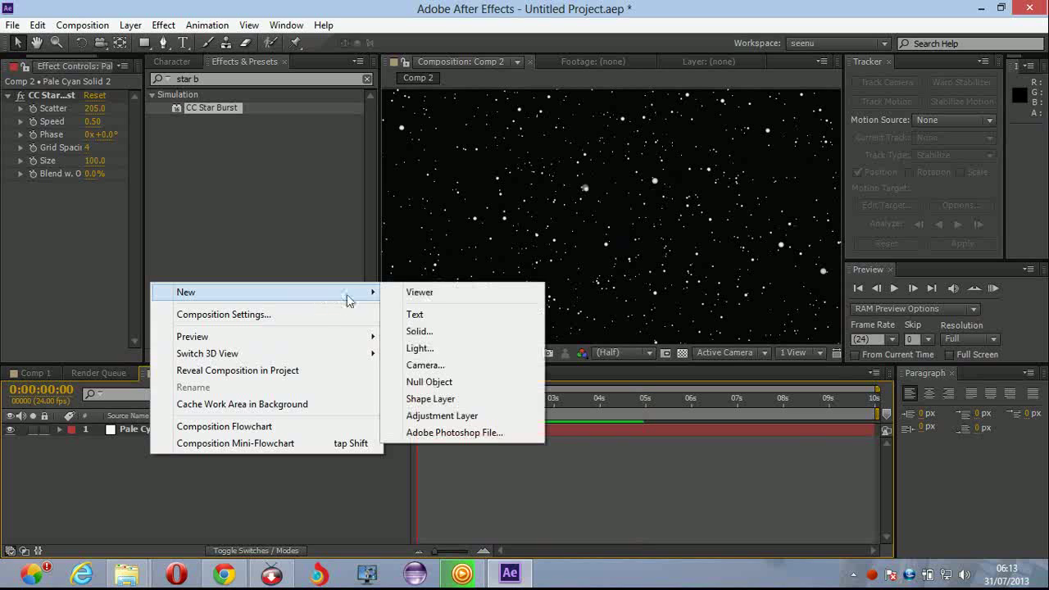
pyautogui.click(421, 316)
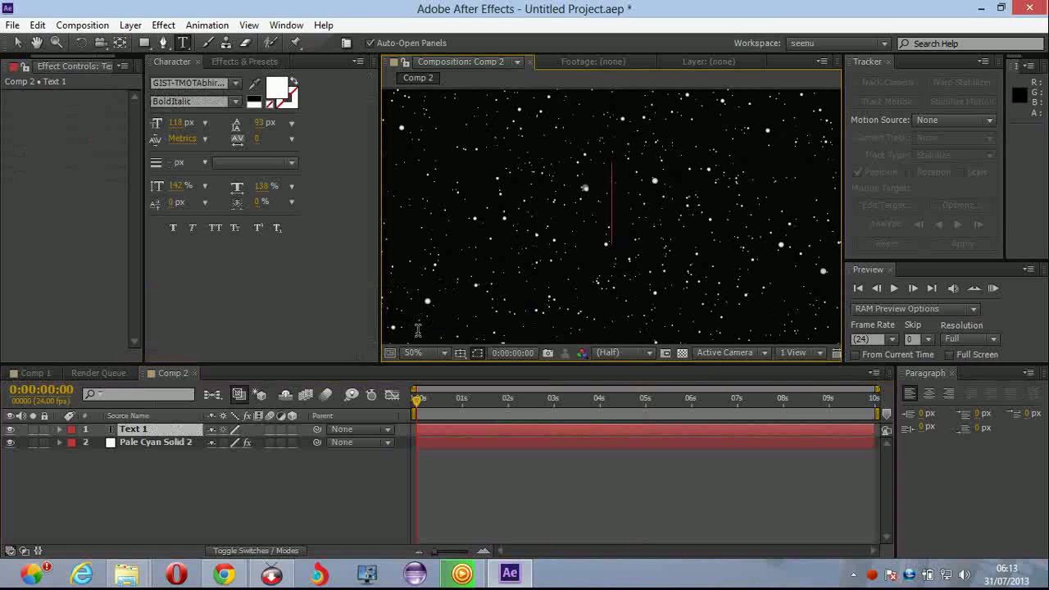
pyautogui.write('skyfree')
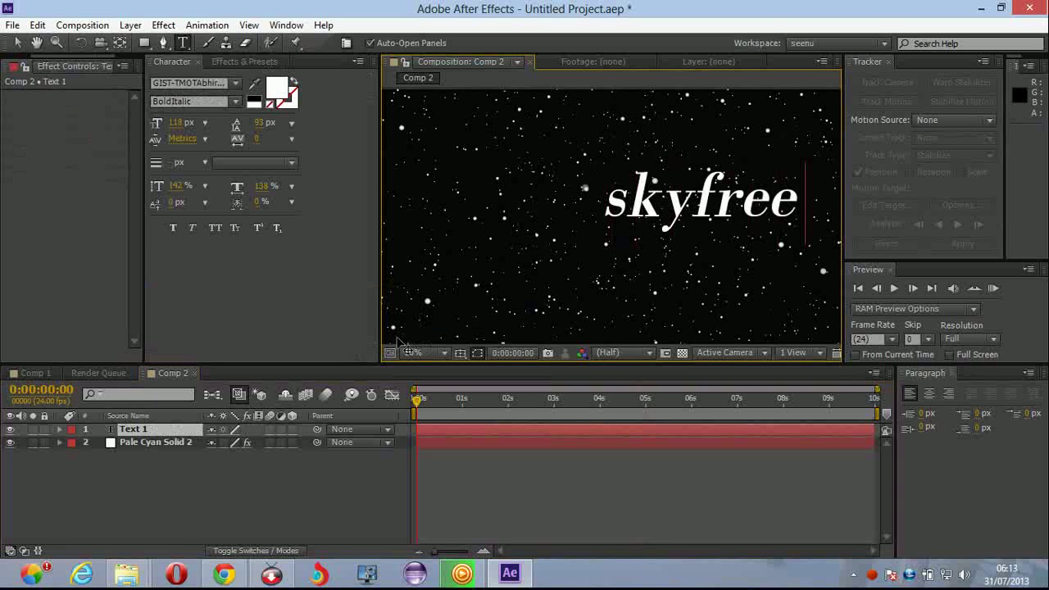
# Enlarge the "skyfree" text to a 205 px font size with 175% vertical and 170% horizontal scale
pyautogui.scroll(-2, 521, 183)
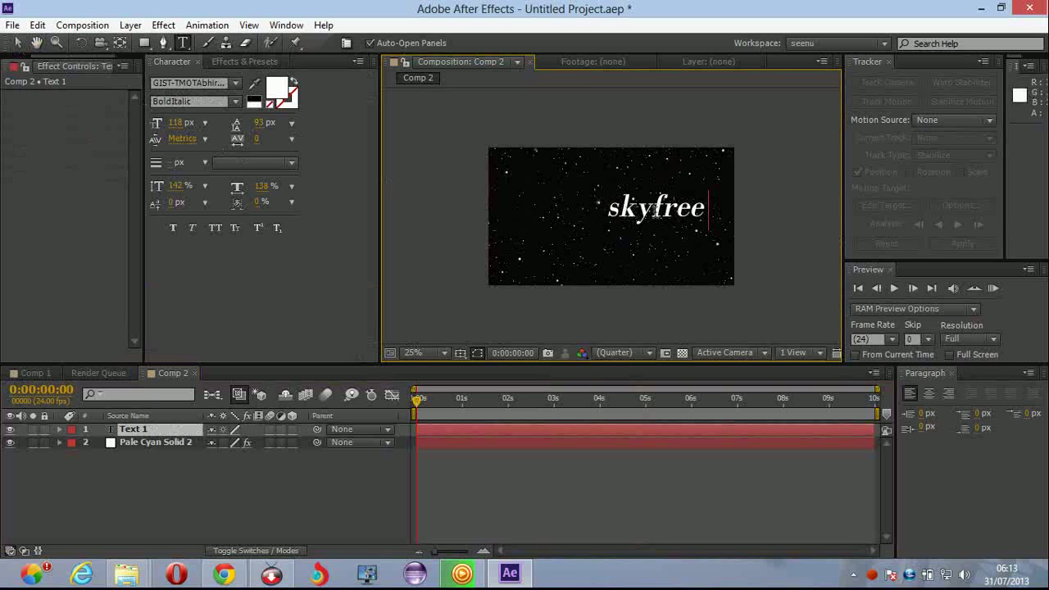
pyautogui.moveTo(708, 211); pyautogui.dragTo(596, 209)
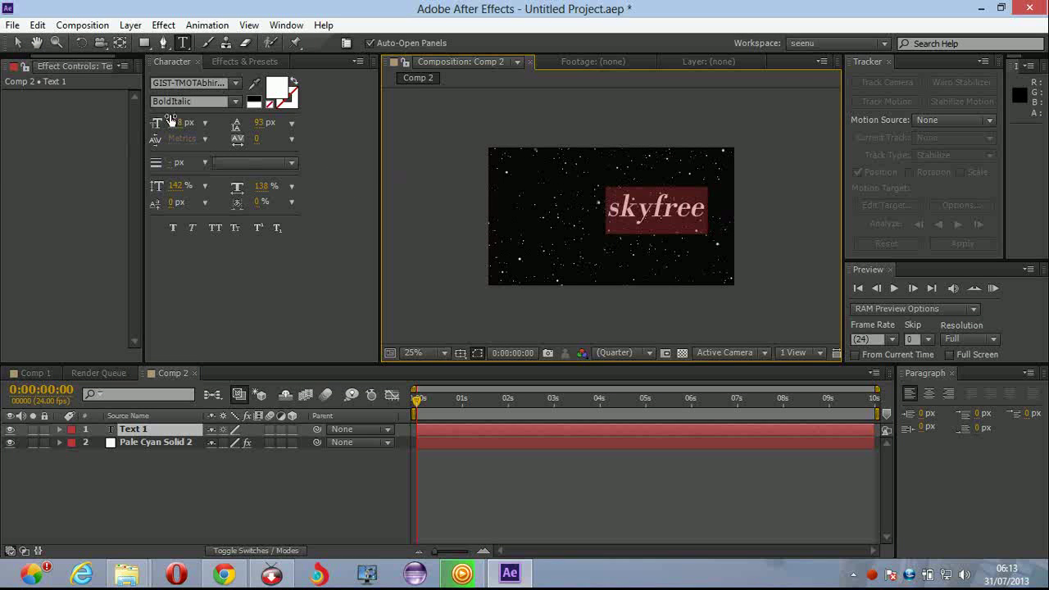
pyautogui.moveTo(175, 122); pyautogui.dragTo(259, 139)
pyautogui.moveTo(174, 186); pyautogui.dragTo(300, 189)
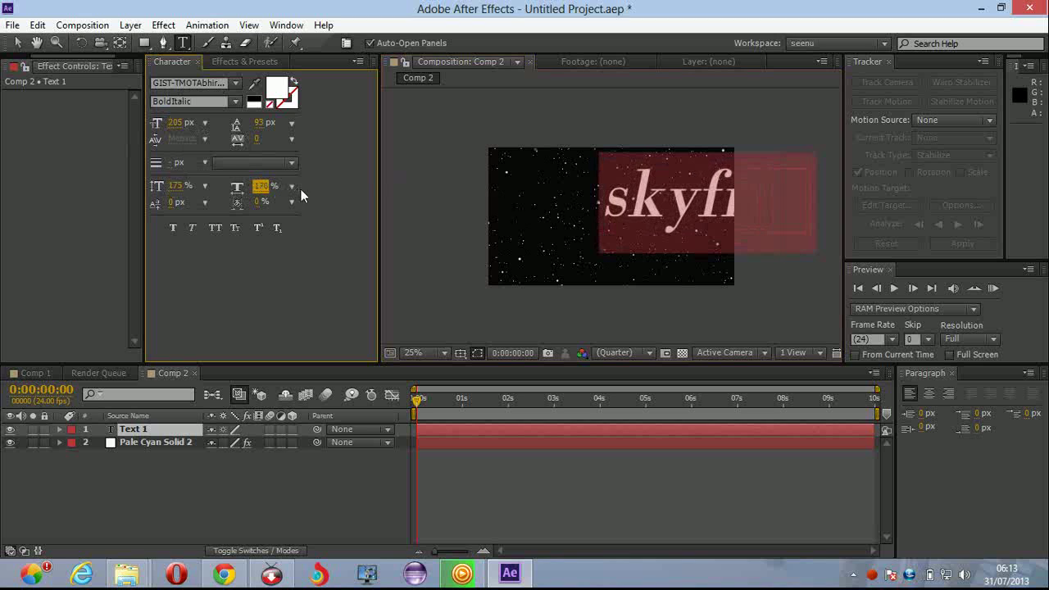
# Move the enlarged "skyfree" text to the centre of the frame and deselect it
pyautogui.click(18, 43)
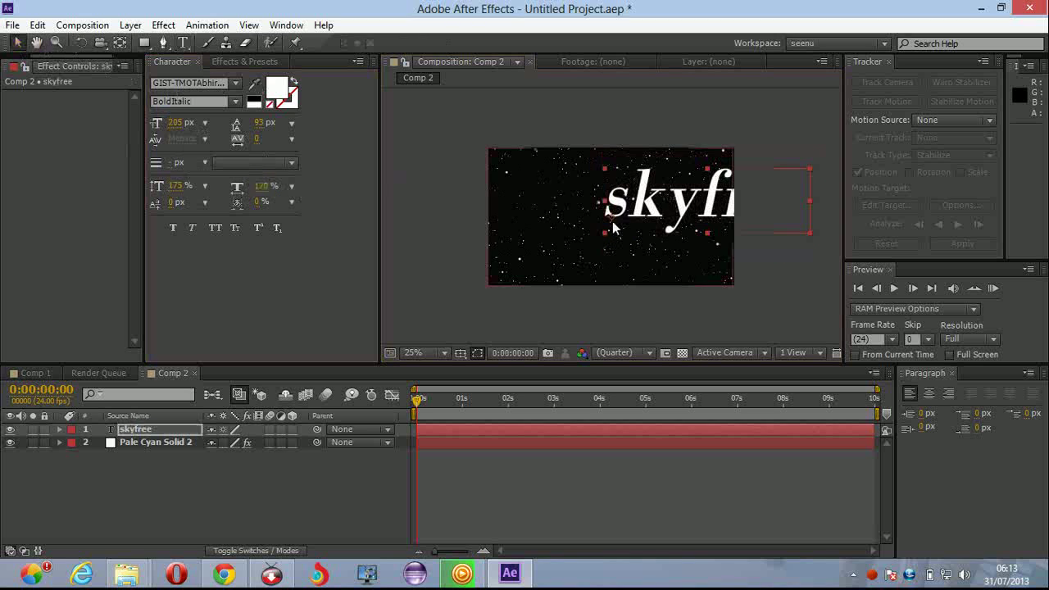
pyautogui.moveTo(615, 208); pyautogui.dragTo(521, 217)
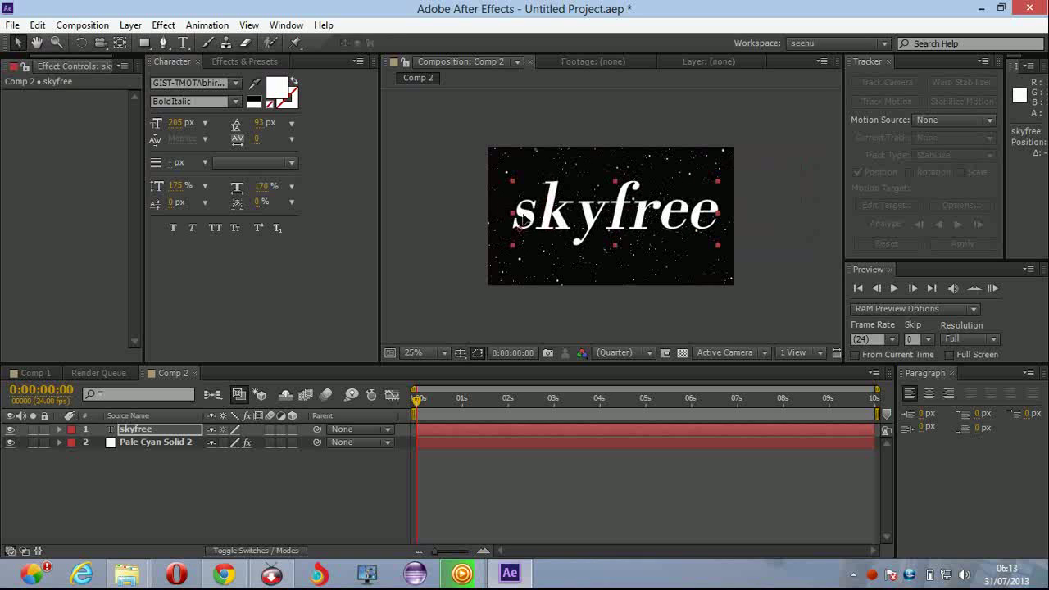
pyautogui.keyDown('shift'); pyautogui.click(556, 278); pyautogui.keyUp('shift')
pyautogui.click(179, 486)
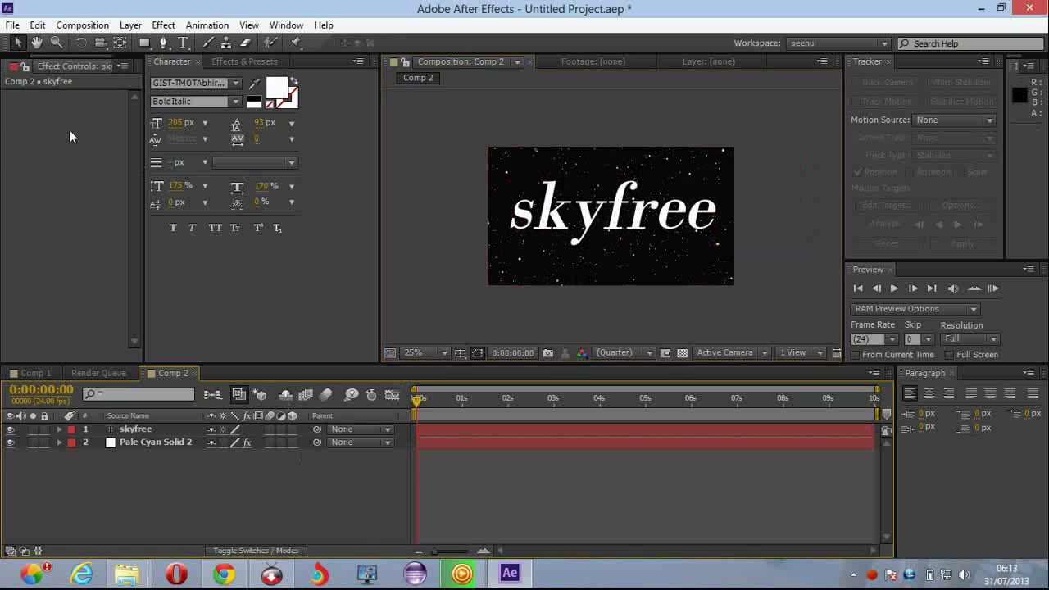
# Search the effects for "ramp" and apply Ramp to the "skyfree" text
pyautogui.click(246, 61)
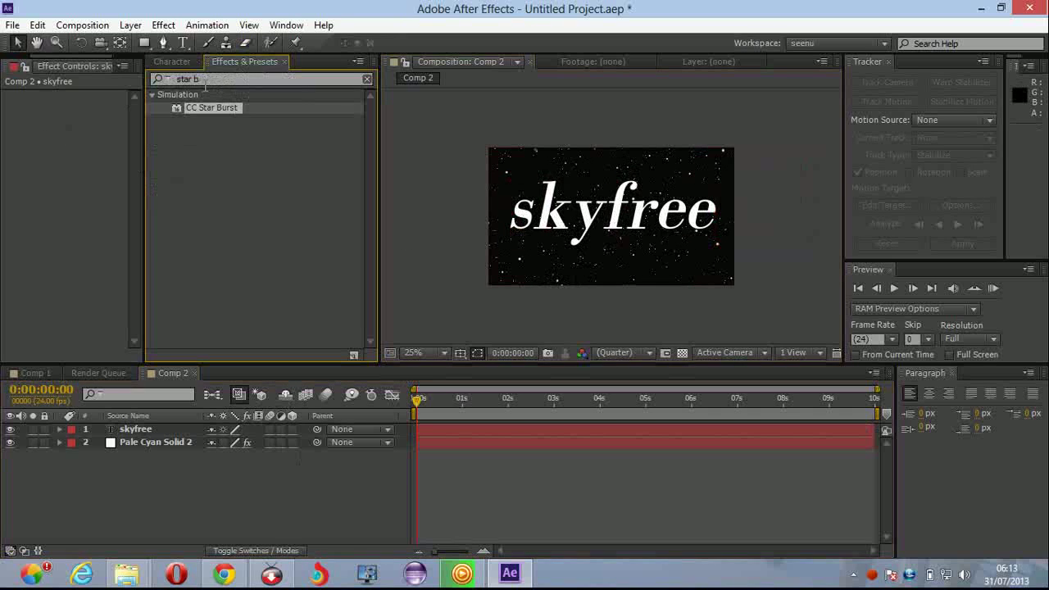
pyautogui.click(180, 79)
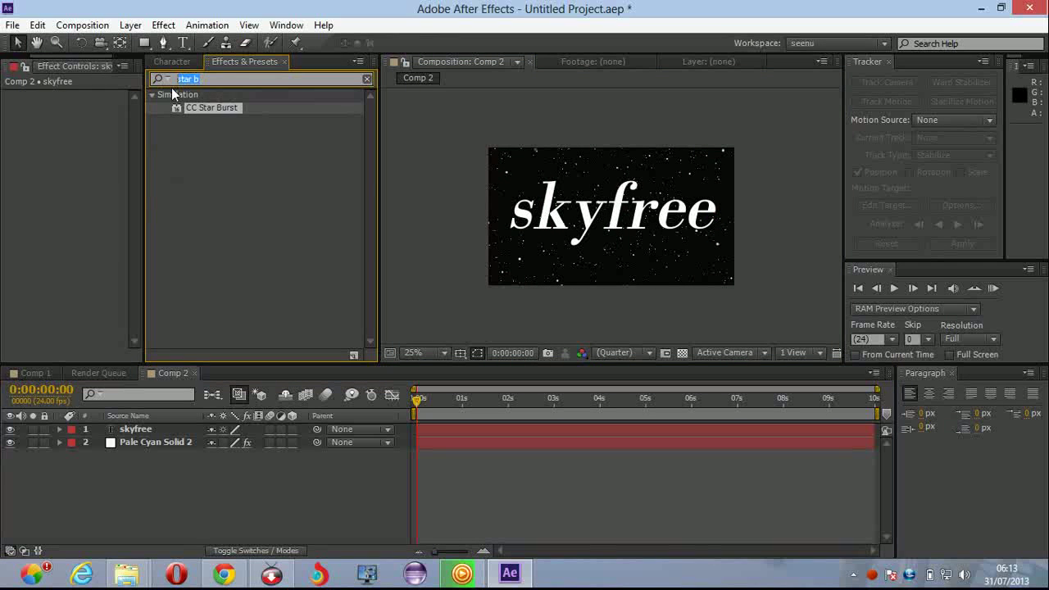
pyautogui.write('ramp')
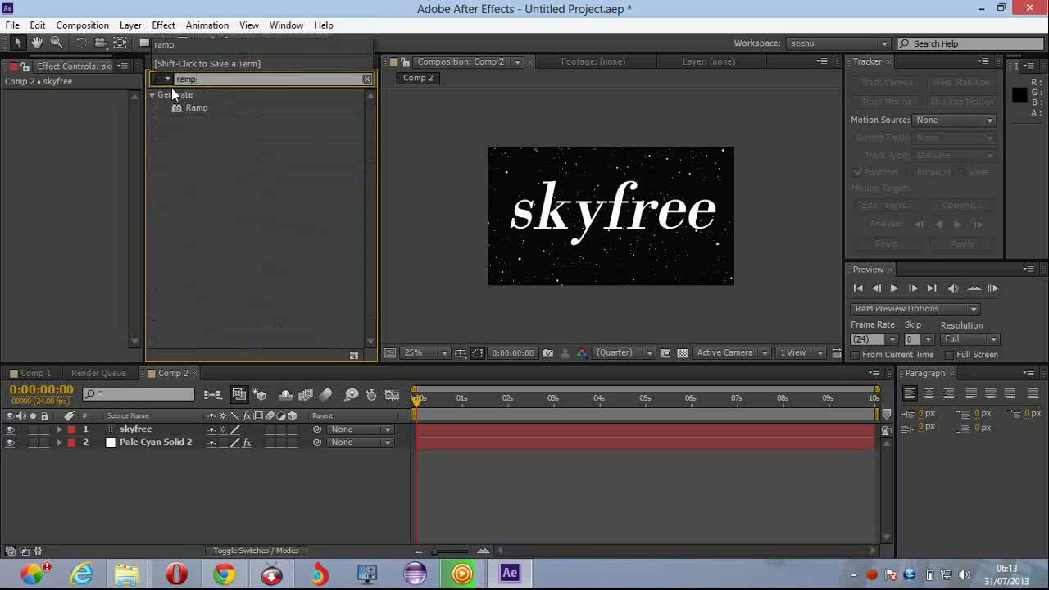
pyautogui.click(188, 109)
pyautogui.moveTo(195, 113); pyautogui.dragTo(571, 234)
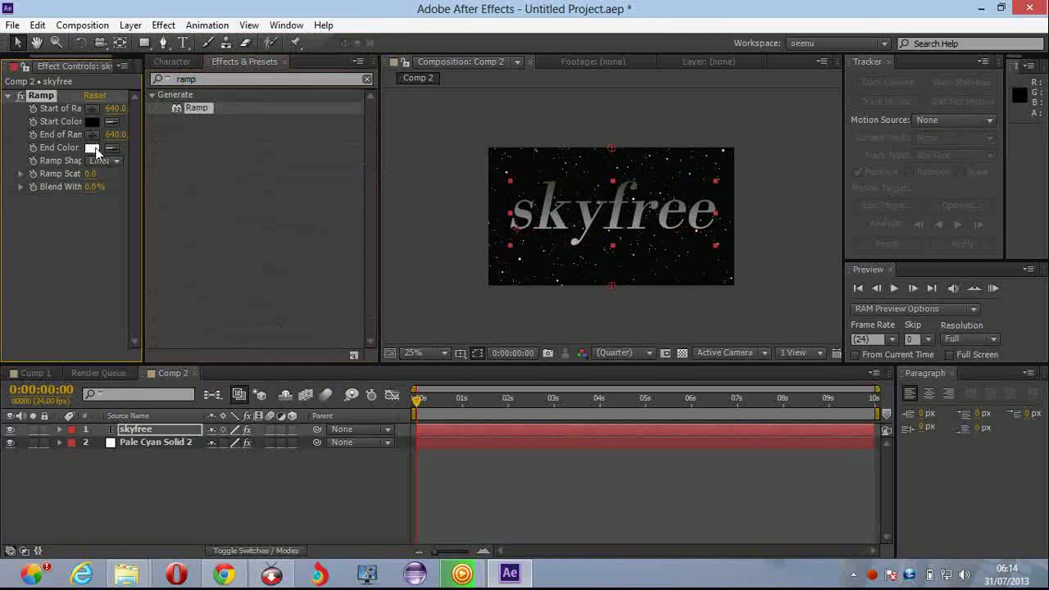
# Set the ramp's End Color to the grey 999595
pyautogui.click(94, 148)
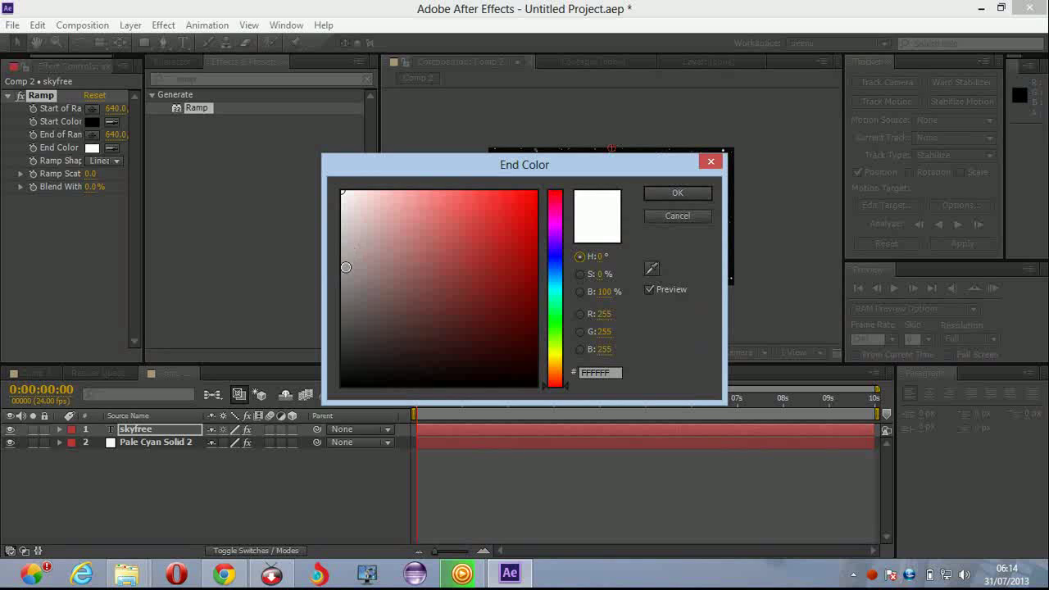
pyautogui.click(345, 269)
pyautogui.click(677, 193)
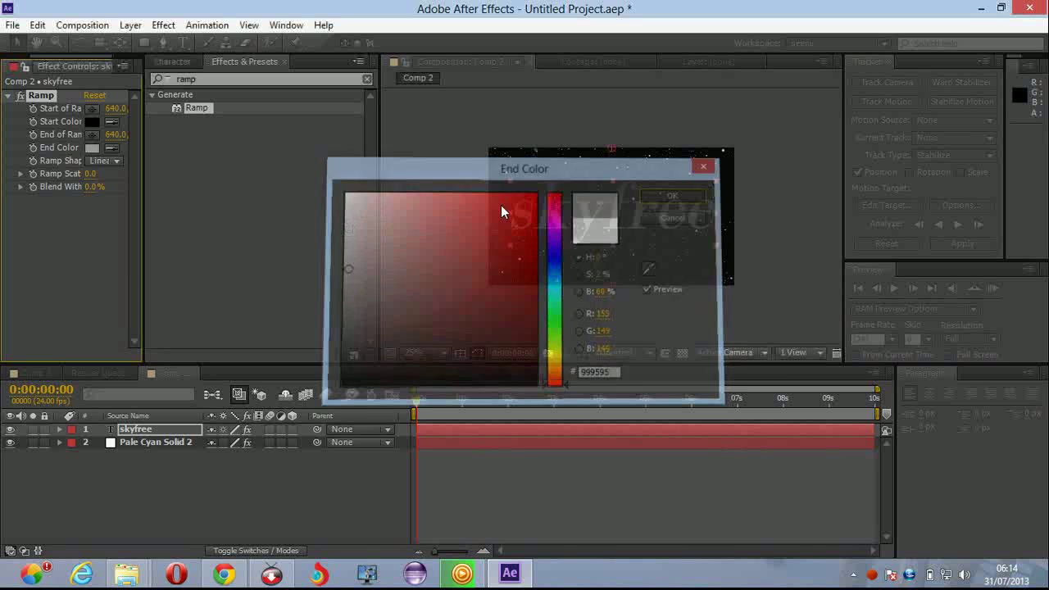
# Set the ramp's Start Color to dark grey 282929 and its End Color to light grey D3CFCF
pyautogui.click(92, 123)
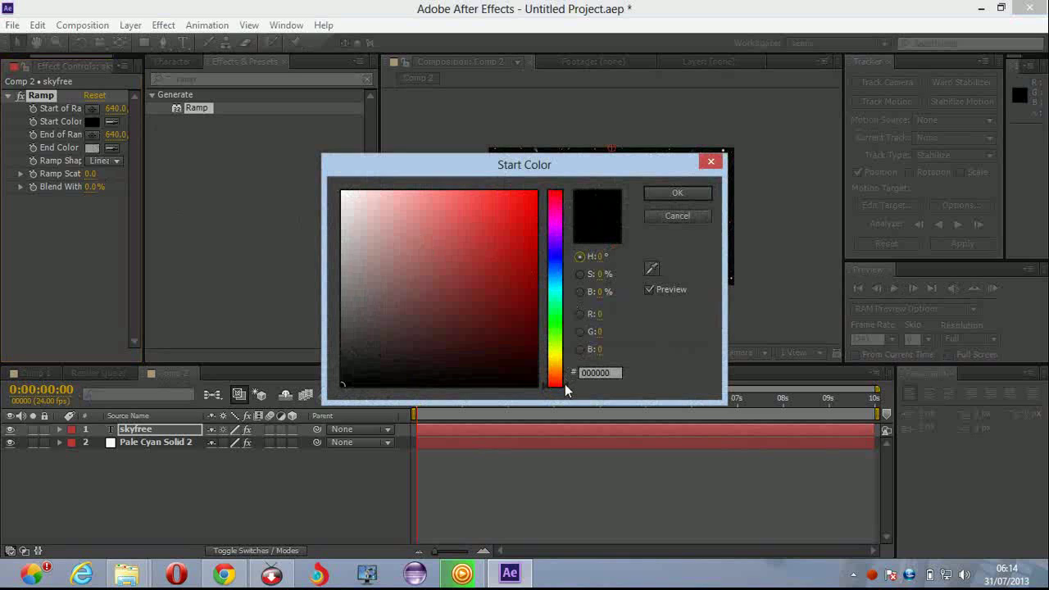
pyautogui.moveTo(565, 391); pyautogui.dragTo(558, 281)
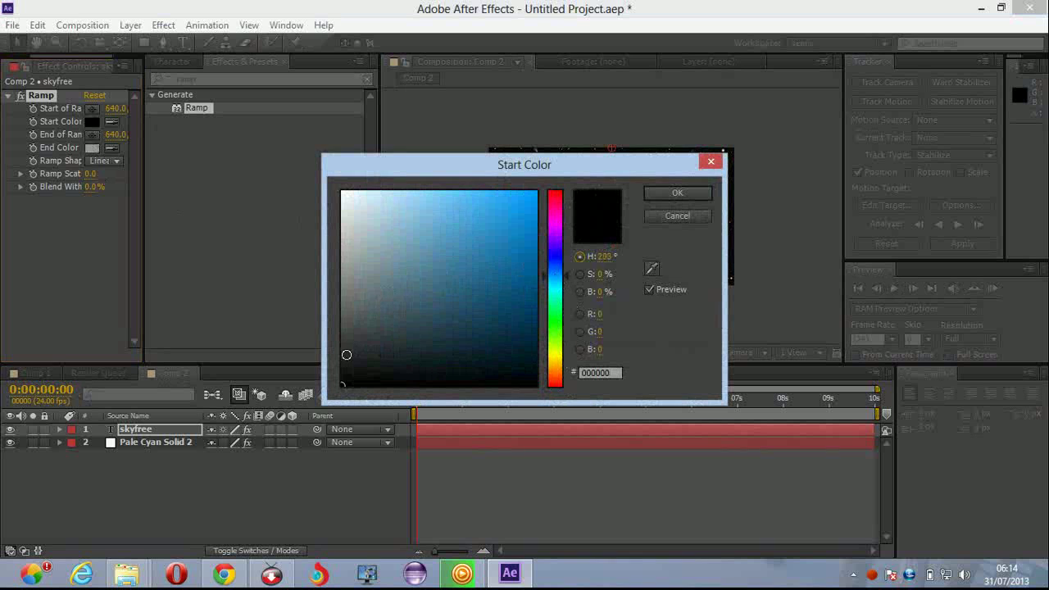
pyautogui.click(345, 353)
pyautogui.click(666, 196)
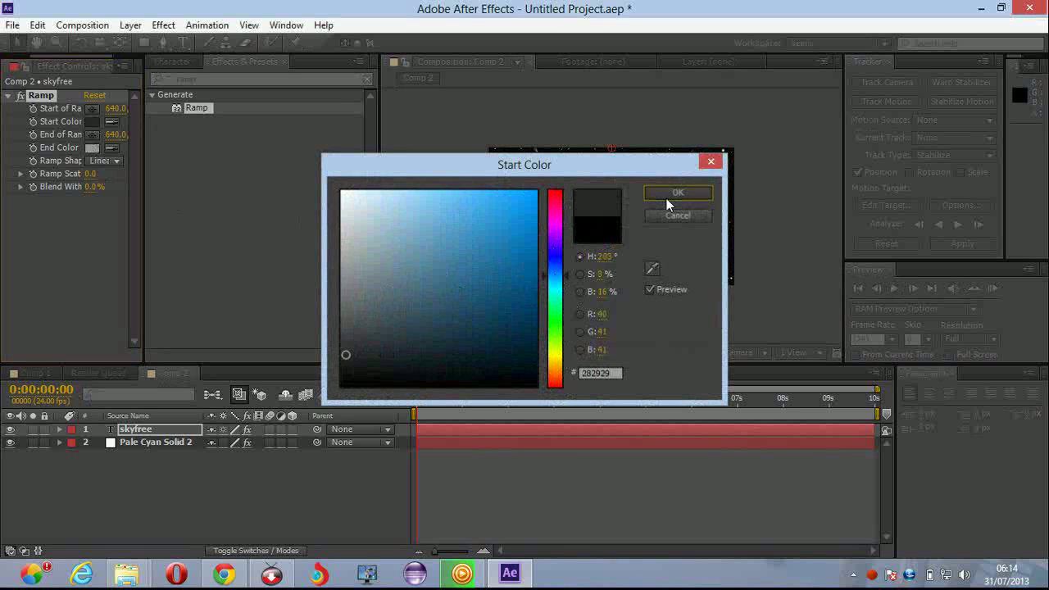
pyautogui.click(91, 149)
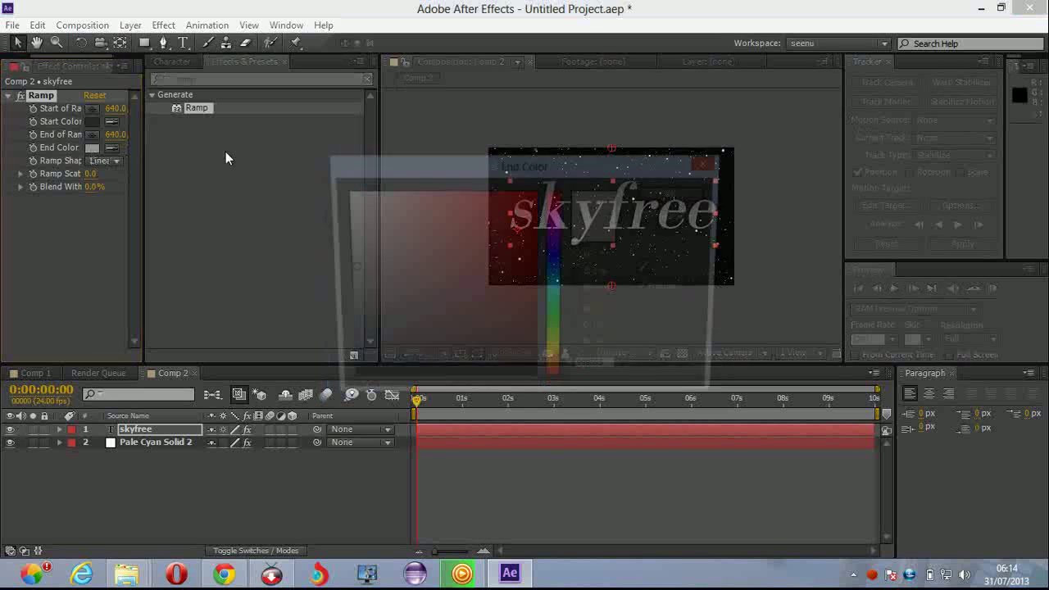
pyautogui.click(344, 223)
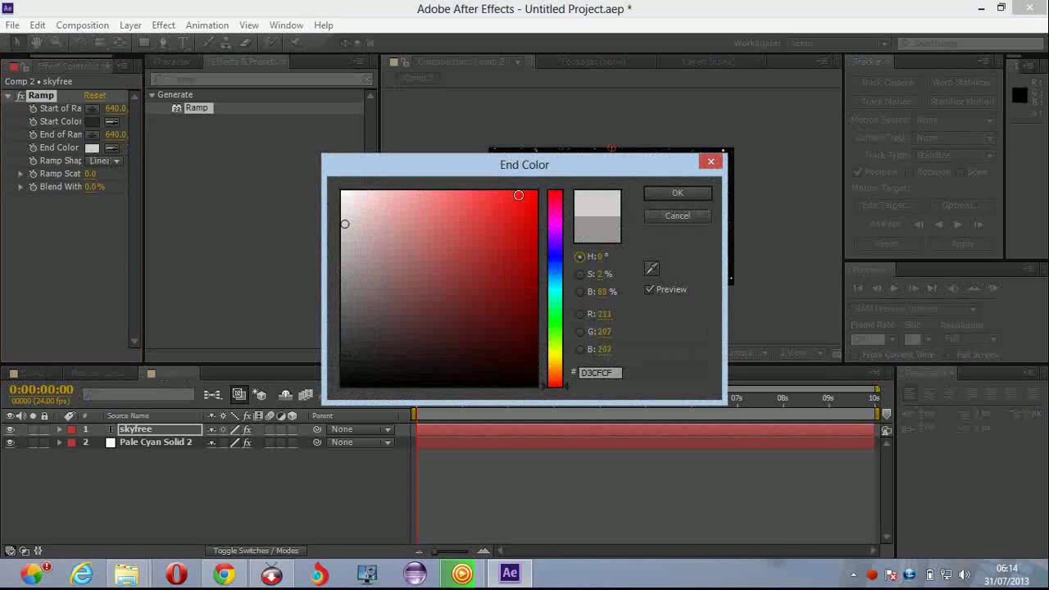
pyautogui.click(662, 194)
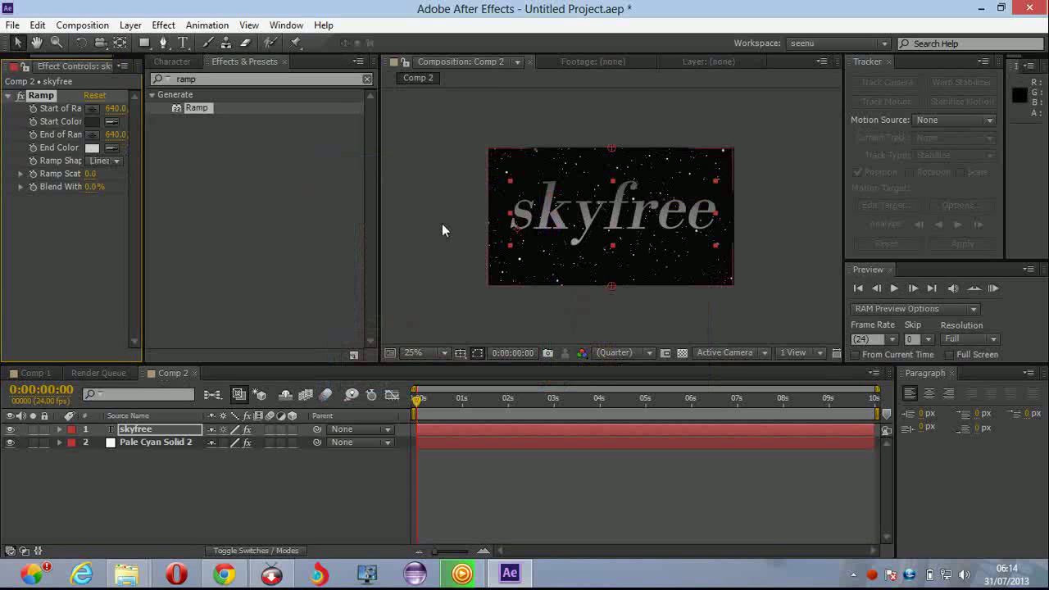
# Place the start of the ramp on the letter "s" and change the ramp shape to Radial Ramp
pyautogui.click(92, 111)
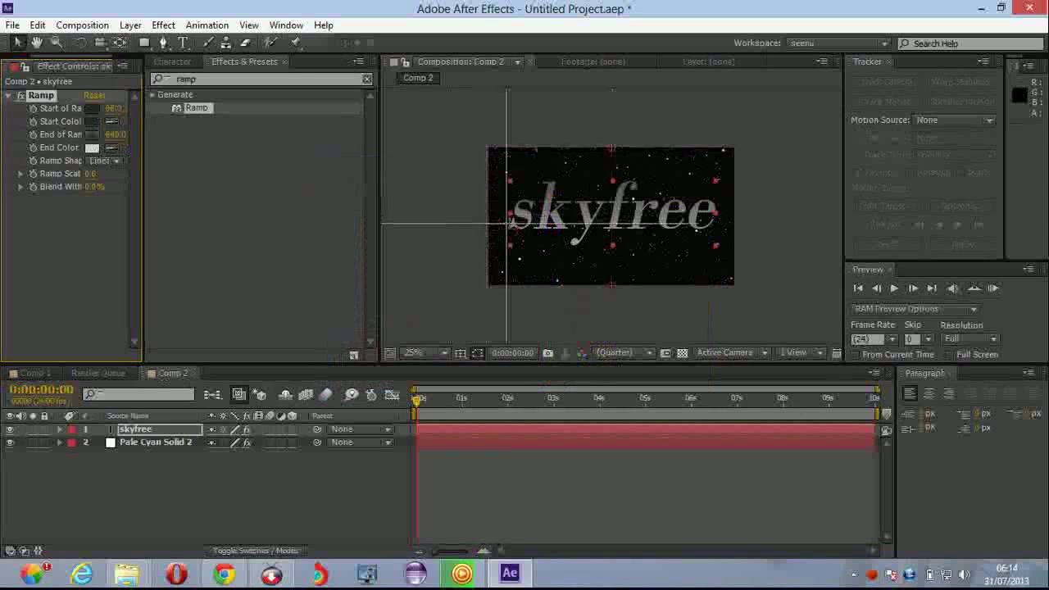
pyautogui.click(524, 219)
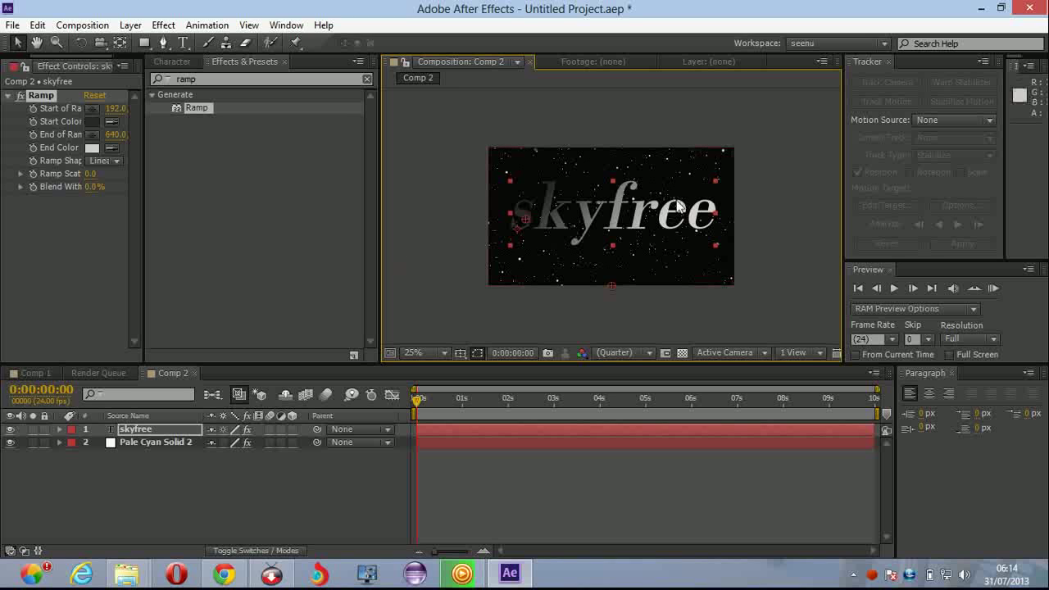
pyautogui.click(118, 161)
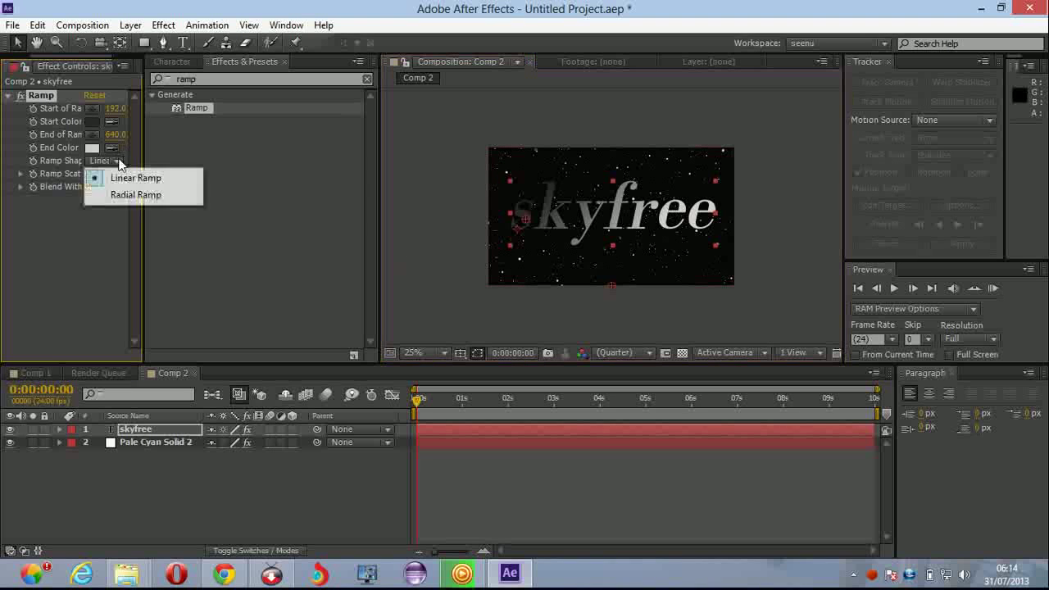
pyautogui.click(135, 194)
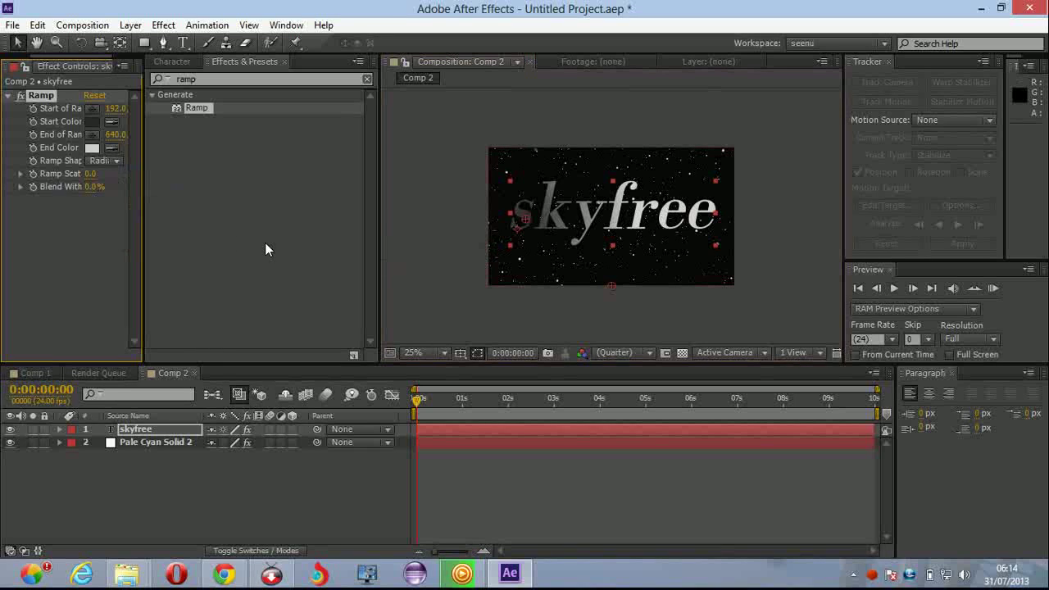
pyautogui.click(93, 231)
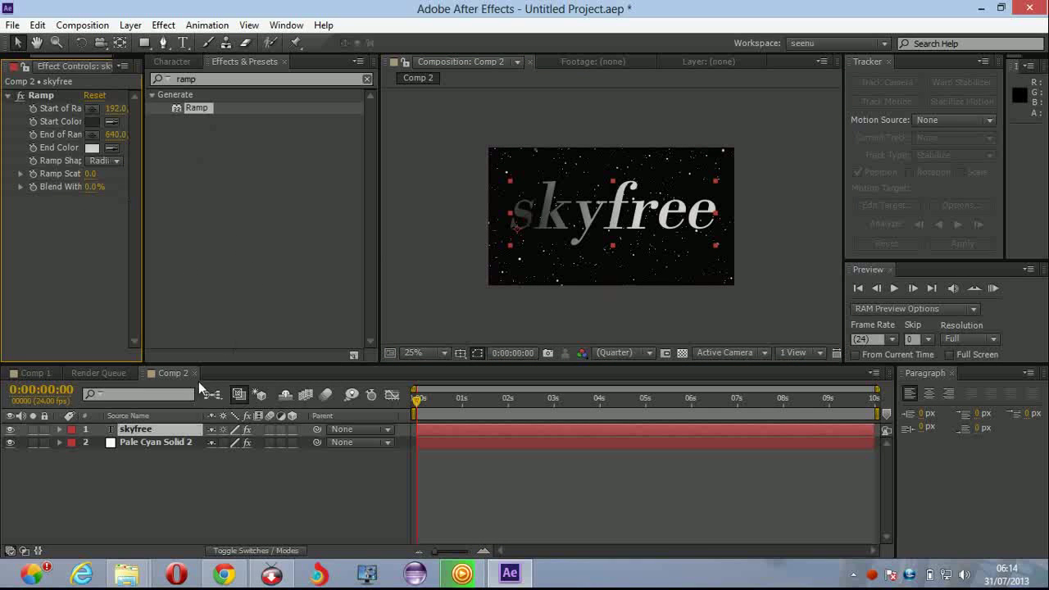
# Add a text layer reading "Tutorials in Tamil" and hide the "skyfree" layer
pyautogui.rightClick(180, 482)
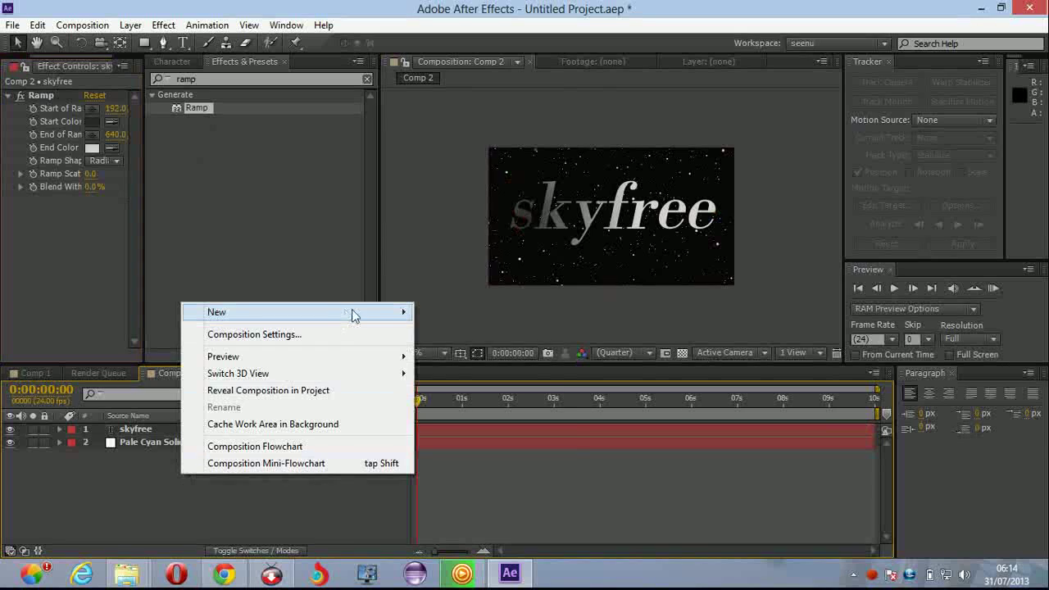
pyautogui.moveTo(413, 314)
pyautogui.click(445, 334)
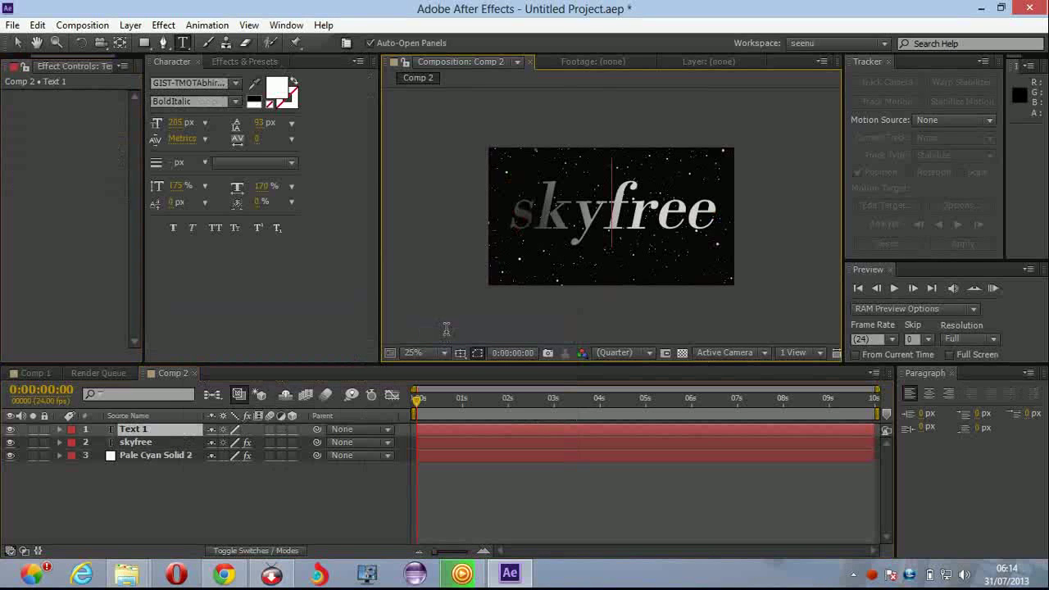
pyautogui.write('Tu')
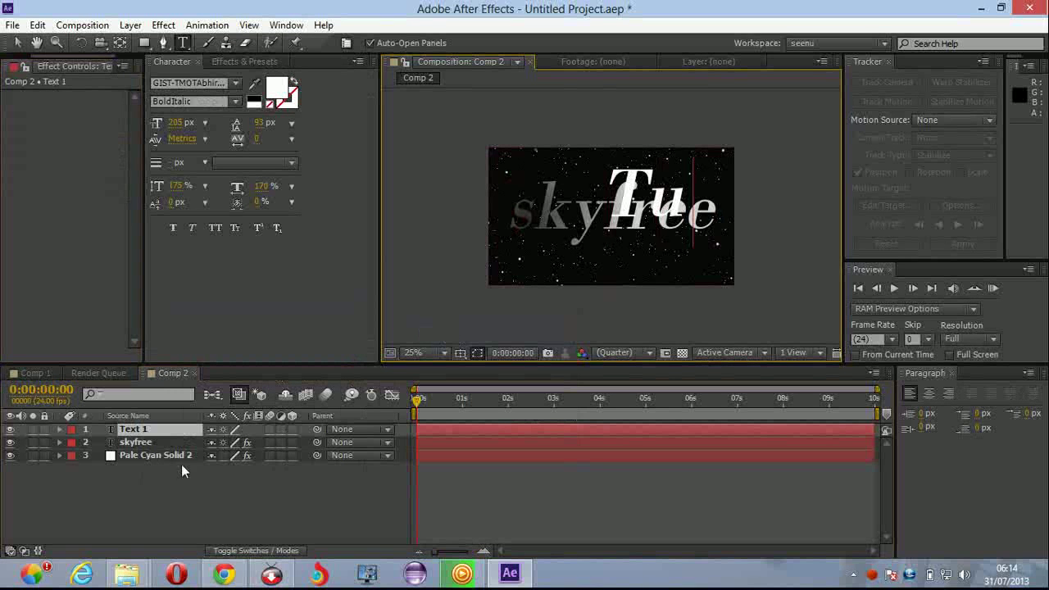
pyautogui.click(10, 442)
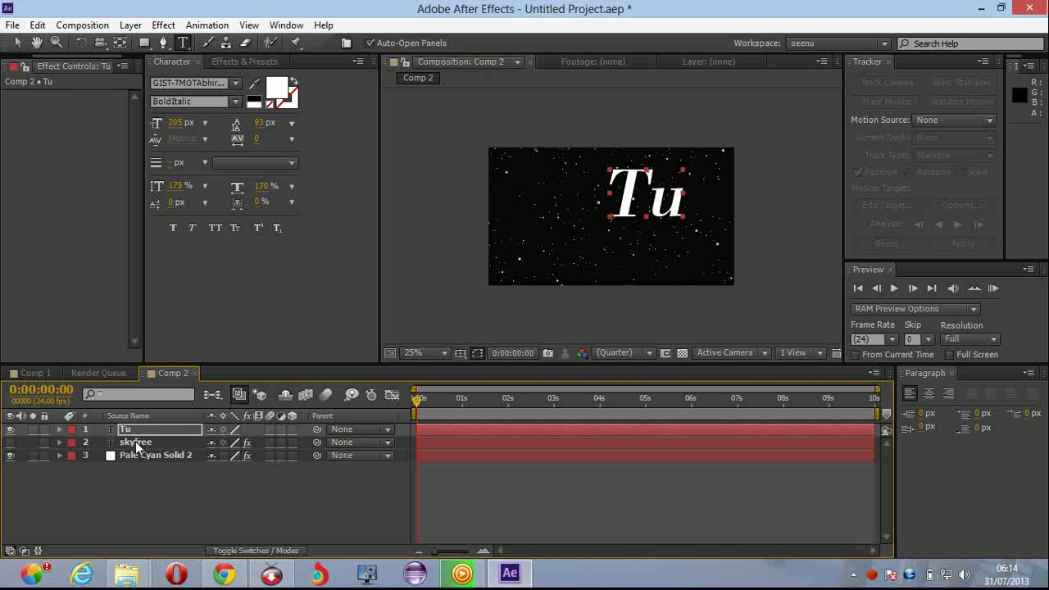
pyautogui.click(689, 198)
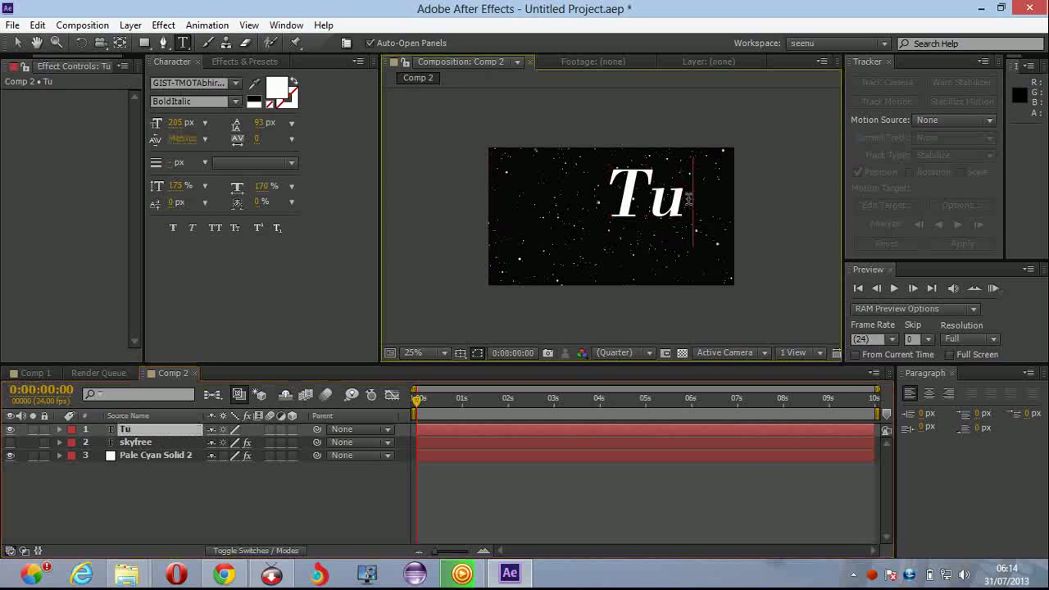
pyautogui.write('to')
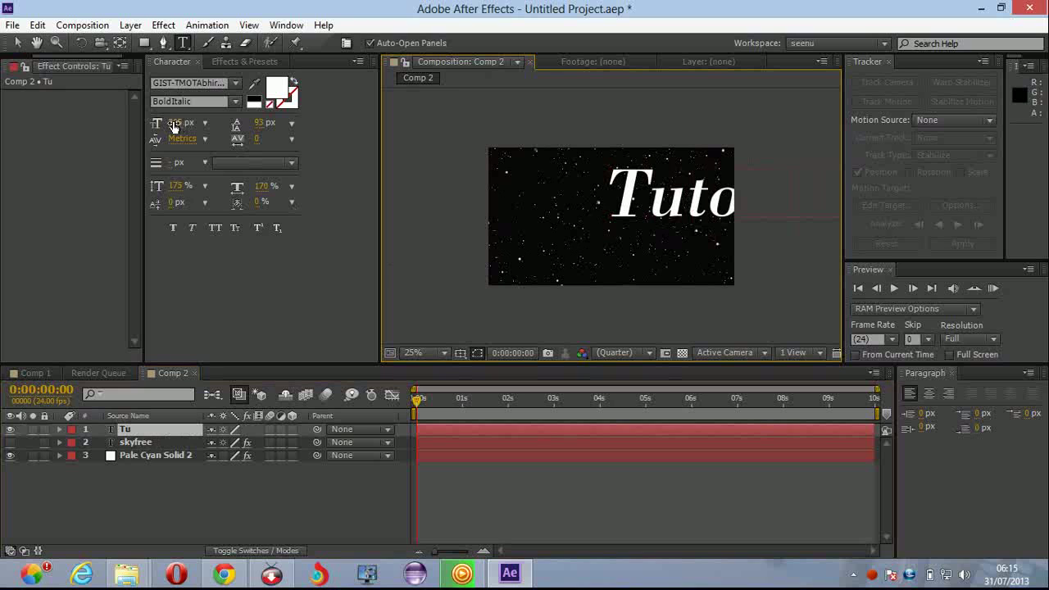
# Reduce the font size of the words "Tutorials" and "in Tamil" in the new text layer
pyautogui.moveTo(606, 196); pyautogui.dragTo(876, 201)
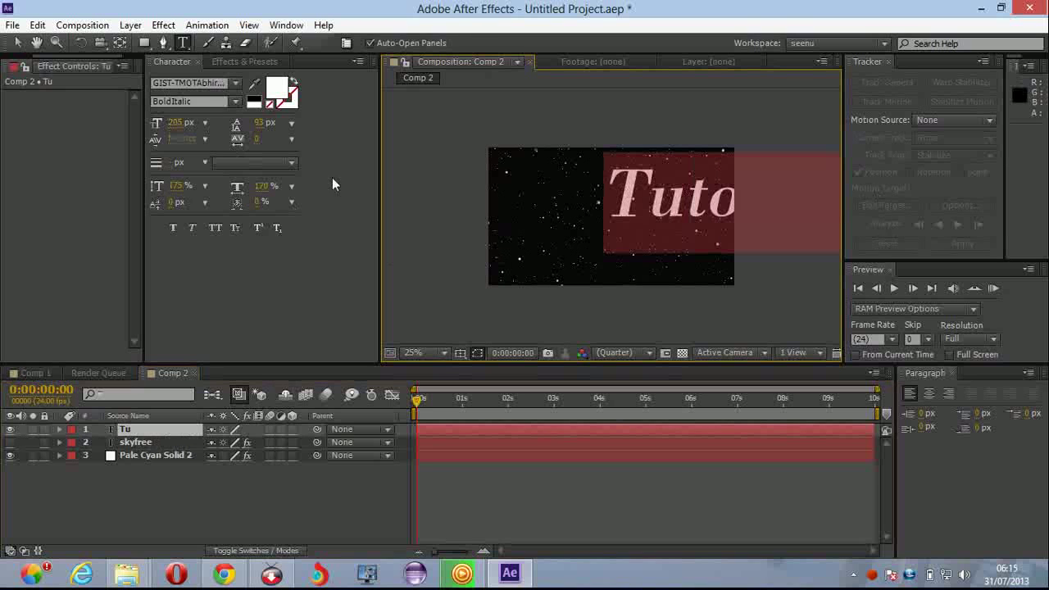
pyautogui.moveTo(183, 123); pyautogui.dragTo(49, 127)
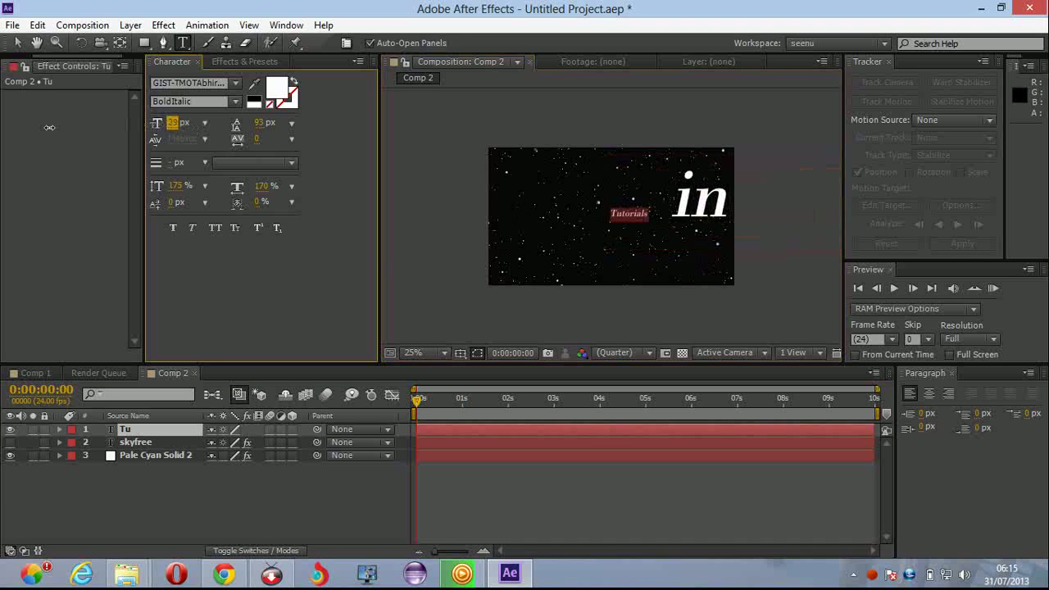
pyautogui.moveTo(660, 210); pyautogui.dragTo(891, 211)
pyautogui.moveTo(171, 120); pyautogui.dragTo(52, 132)
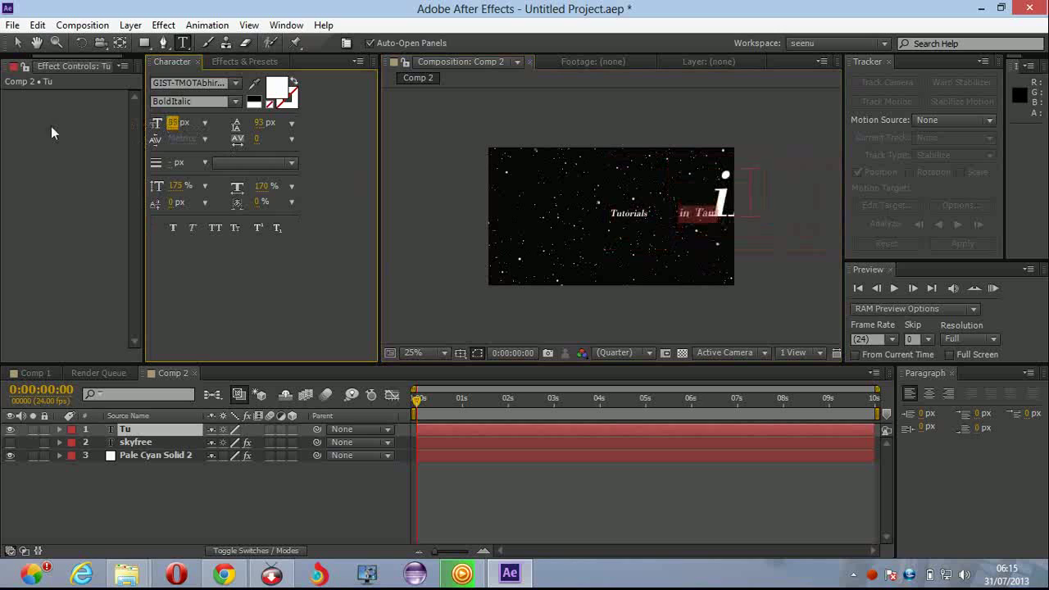
# Break the new text layer into three lines reading "Tutorials", "in" and "Tamil"
pyautogui.click(651, 221)
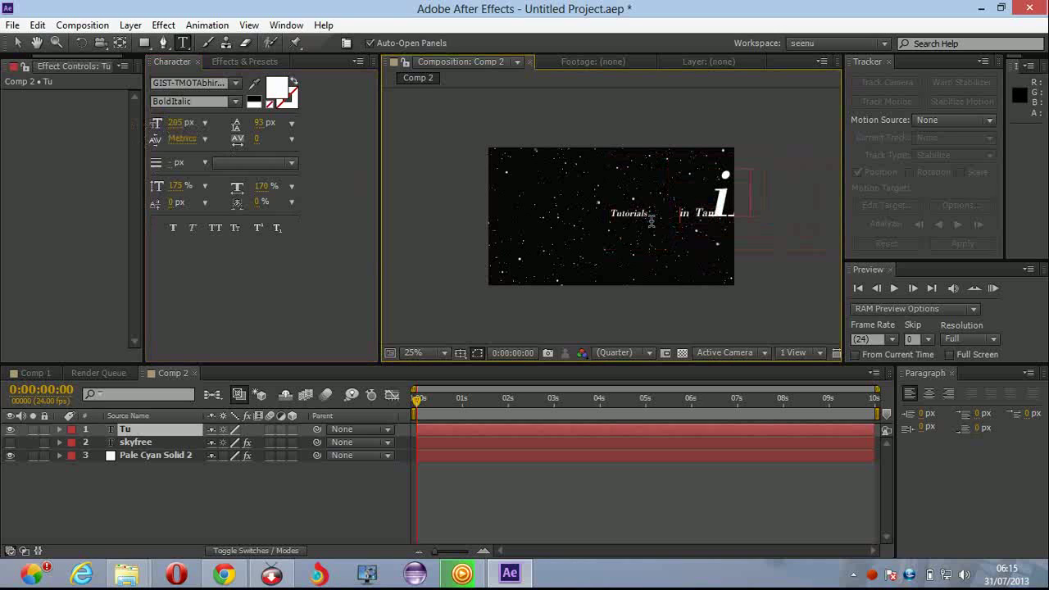
pyautogui.press('KP_Enter')
pyautogui.click(652, 218)
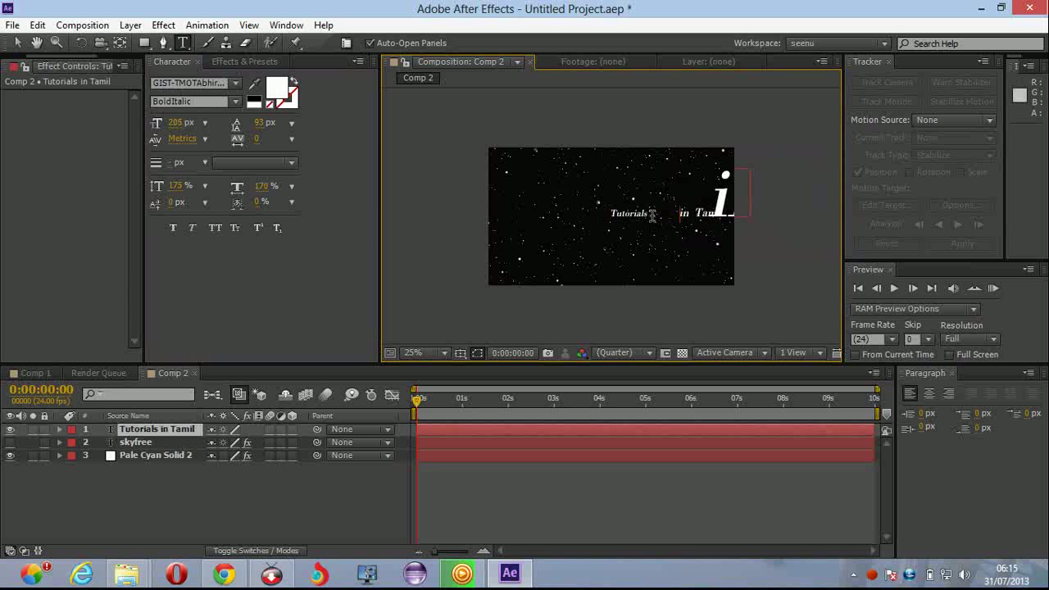
pyautogui.scroll(2, 652, 215)
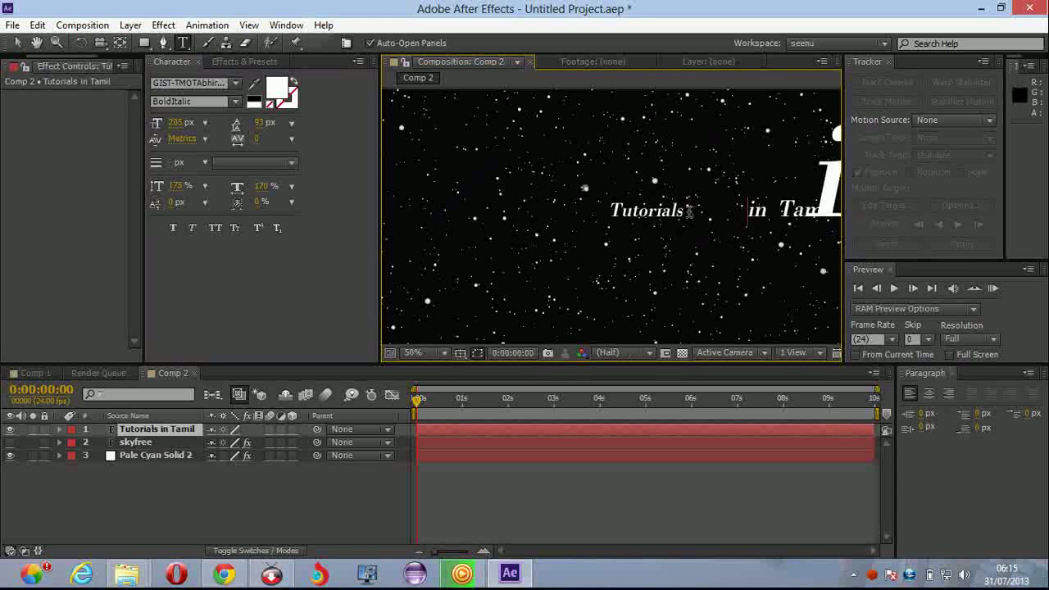
pyautogui.write(']')
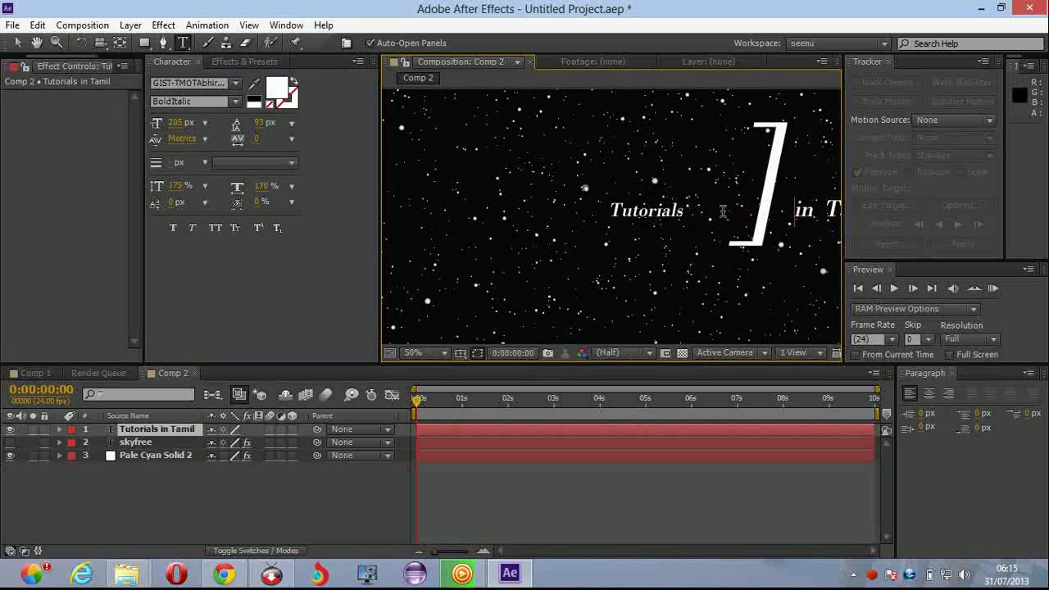
pyautogui.press('BackSpace')
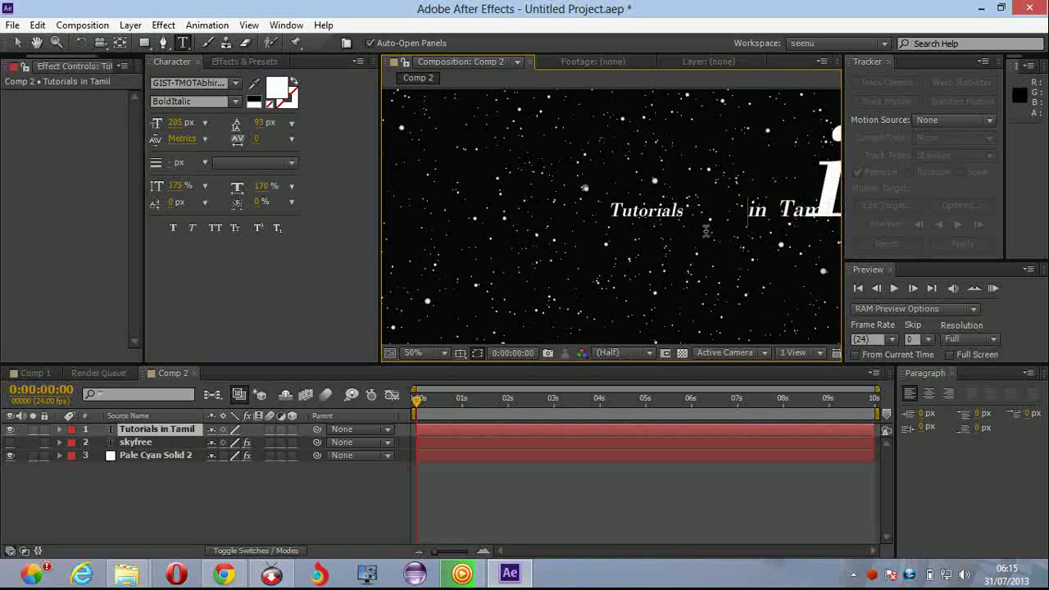
pyautogui.press('Return')
pyautogui.click(637, 245)
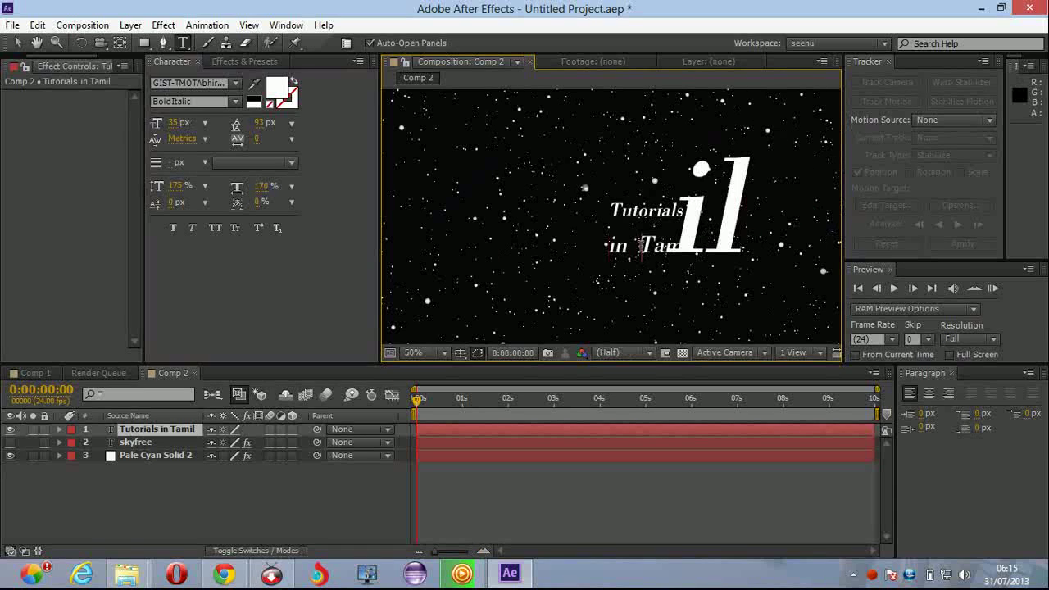
pyautogui.press('Return')
# Set the font size of the whole three-line text to 95 px and move it toward the upper middle of the frame
pyautogui.hotkey('ctrl', 'a')
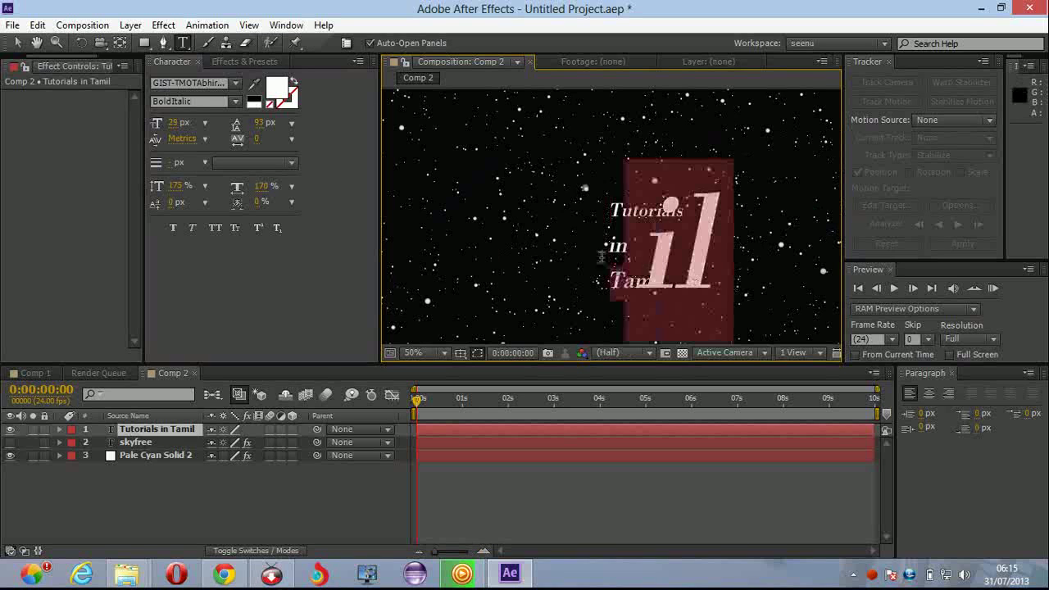
pyautogui.moveTo(172, 123); pyautogui.dragTo(260, 141)
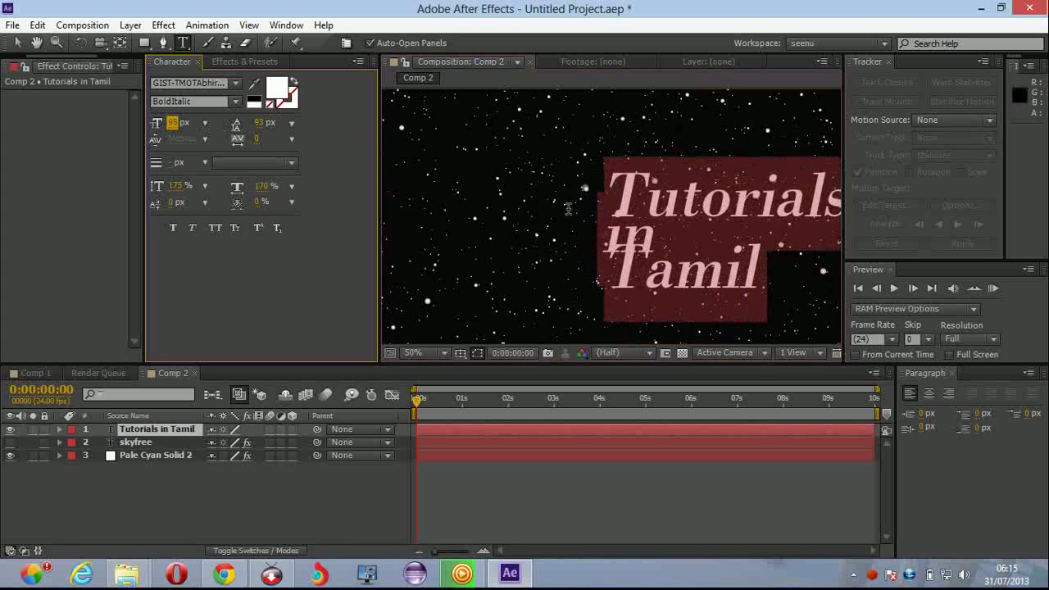
pyautogui.click(18, 43)
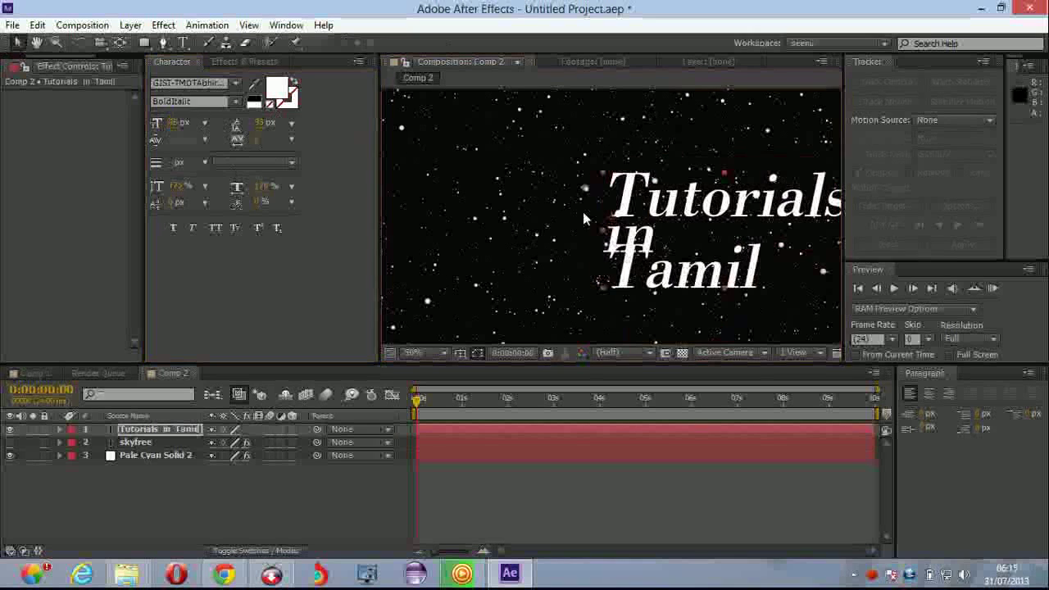
pyautogui.scroll(-2, 583, 212)
pyautogui.moveTo(619, 211); pyautogui.dragTo(553, 197)
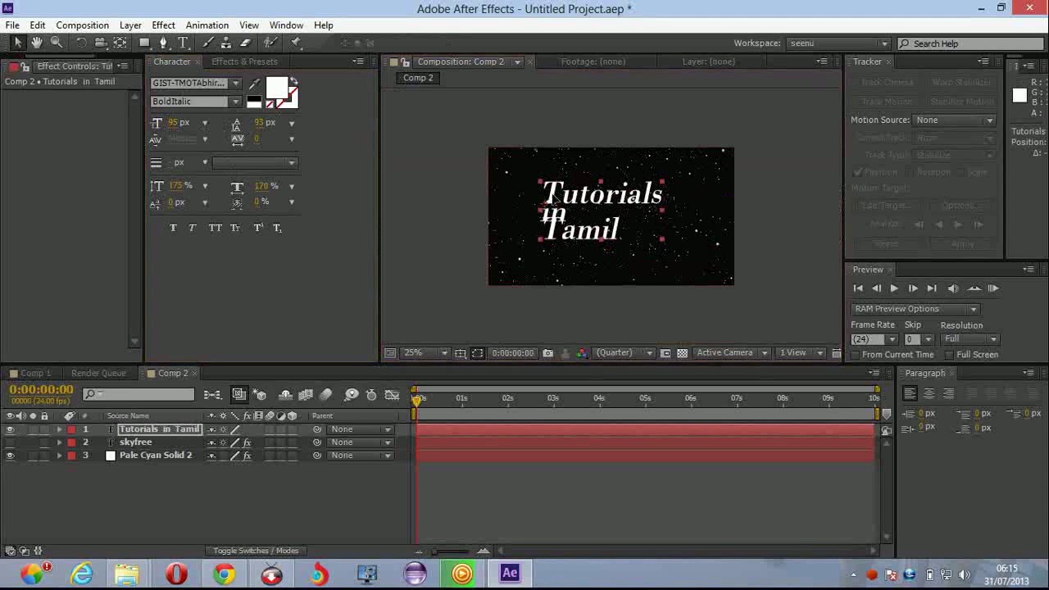
# Add an extra line break after "Tutorials" and another before "Tamil" to space the three lines apart
pyautogui.click(183, 43)
pyautogui.click(664, 194)
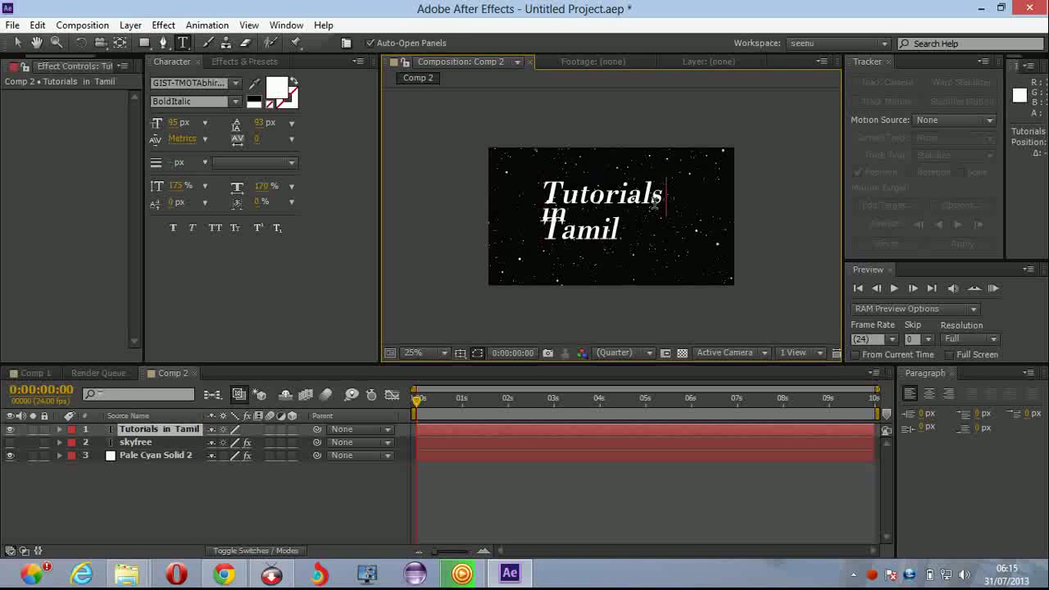
pyautogui.press('Return')
pyautogui.click(564, 233)
pyautogui.press('Return')
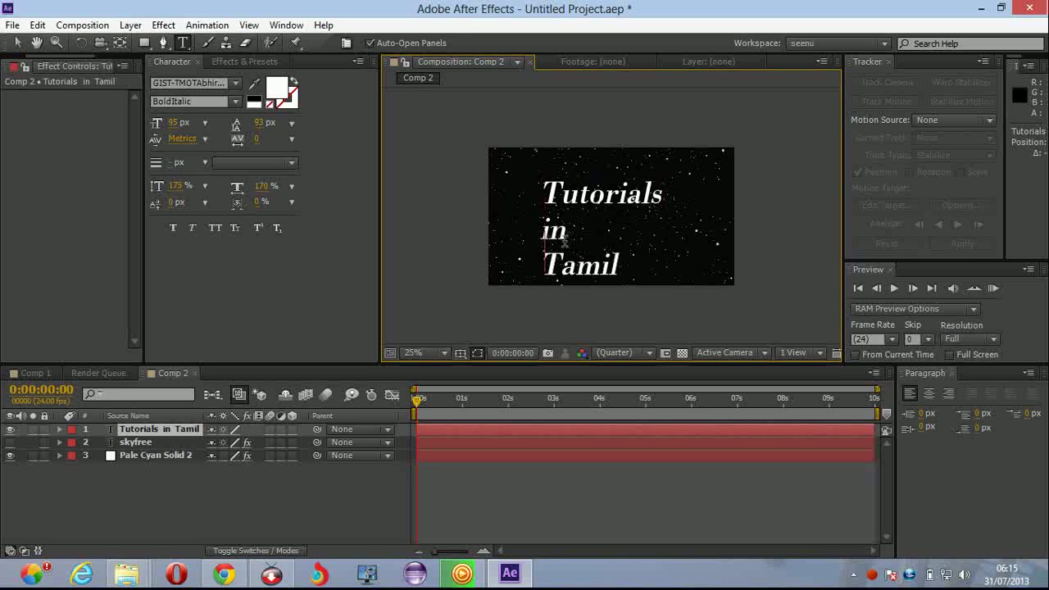
# Indent "in" and "Tamil" with spaces to centre them under "Tutorials", and move the text block slightly up in the frame
pyautogui.click(540, 232)
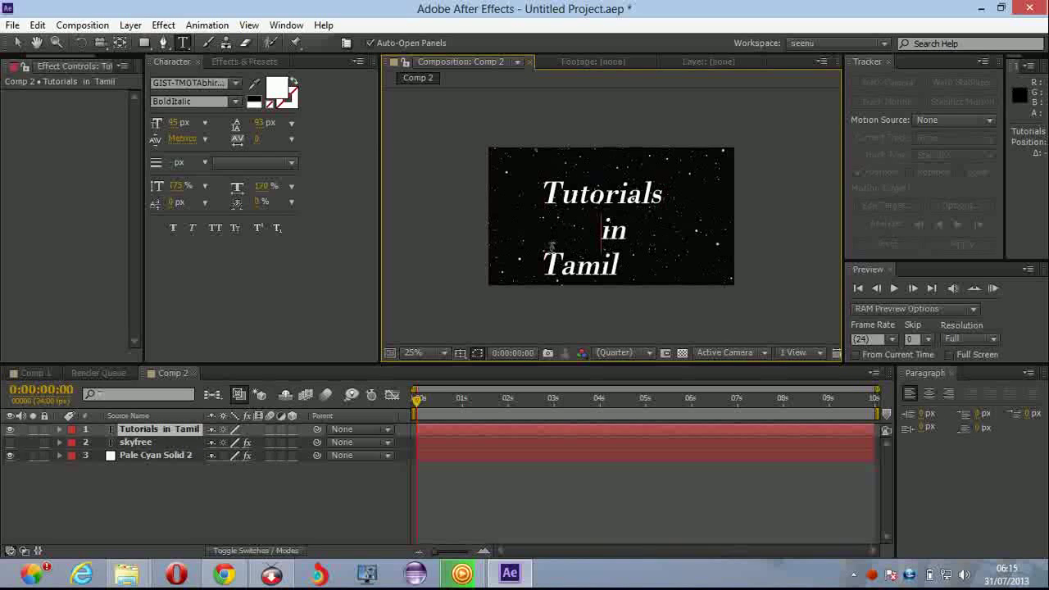
pyautogui.press('BackSpace')
pyautogui.press('BackSpace')
pyautogui.press('BackSpace')
pyautogui.click(545, 264)
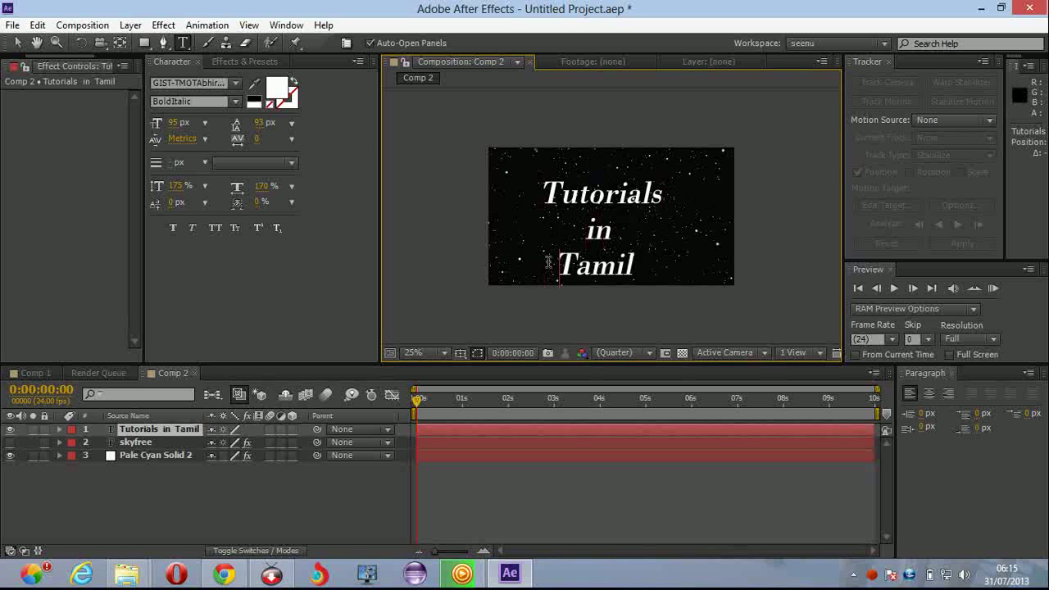
pyautogui.click(17, 42)
pyautogui.moveTo(549, 195); pyautogui.dragTo(550, 181)
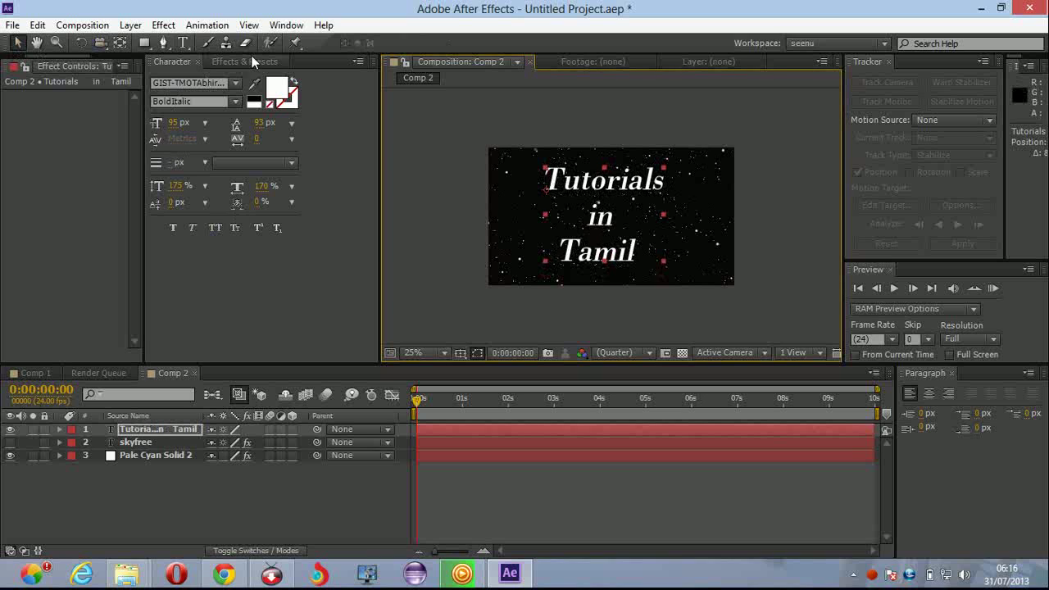
# Copy the Ramp effect from the "skyfree" layer onto the "Tutorials in Tamil" layer
pyautogui.click(59, 440)
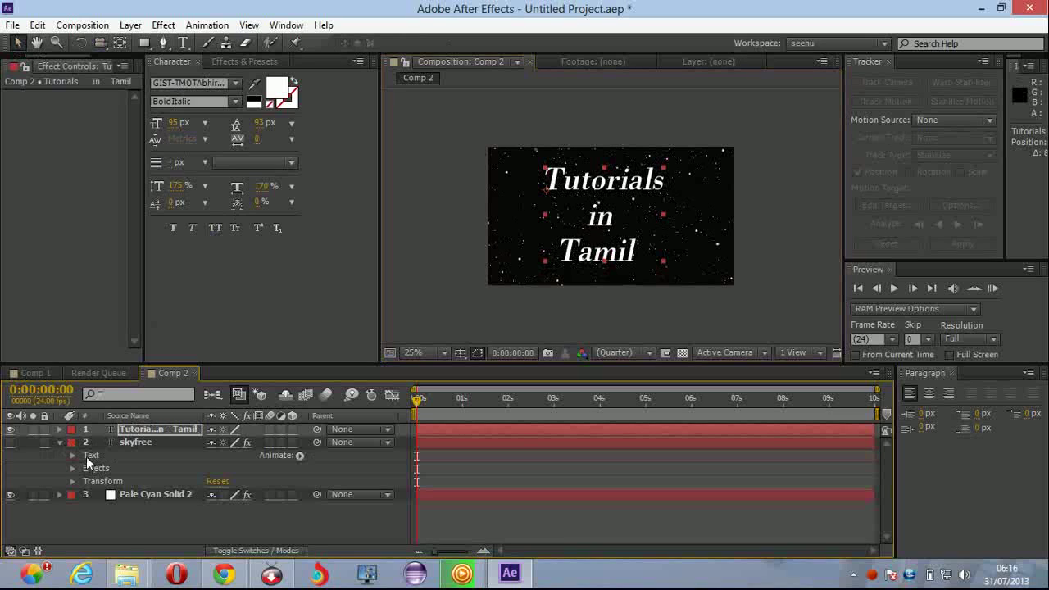
pyautogui.click(84, 465)
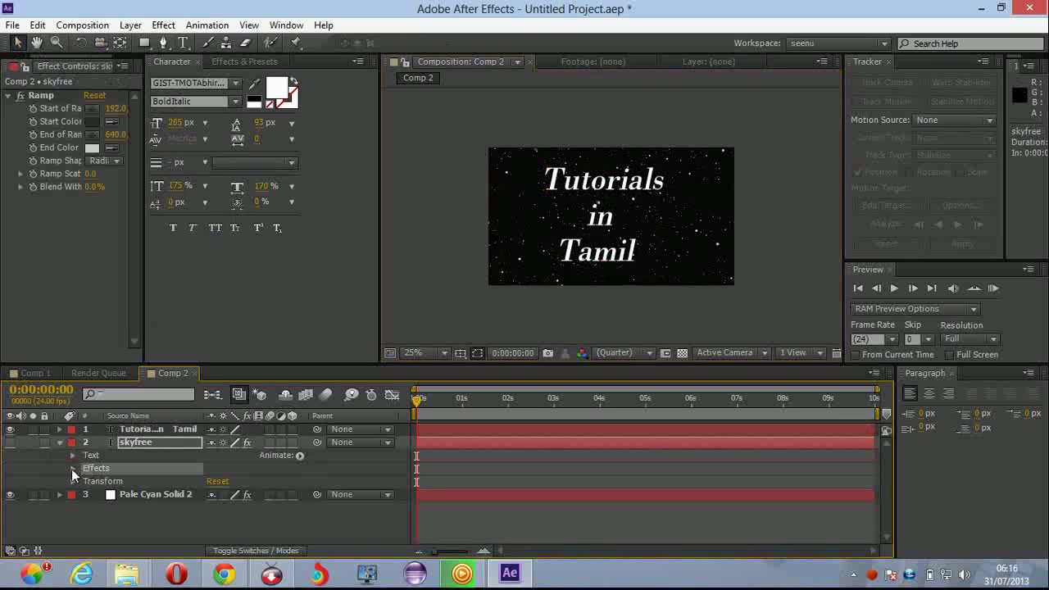
pyautogui.click(72, 468)
pyautogui.click(99, 480)
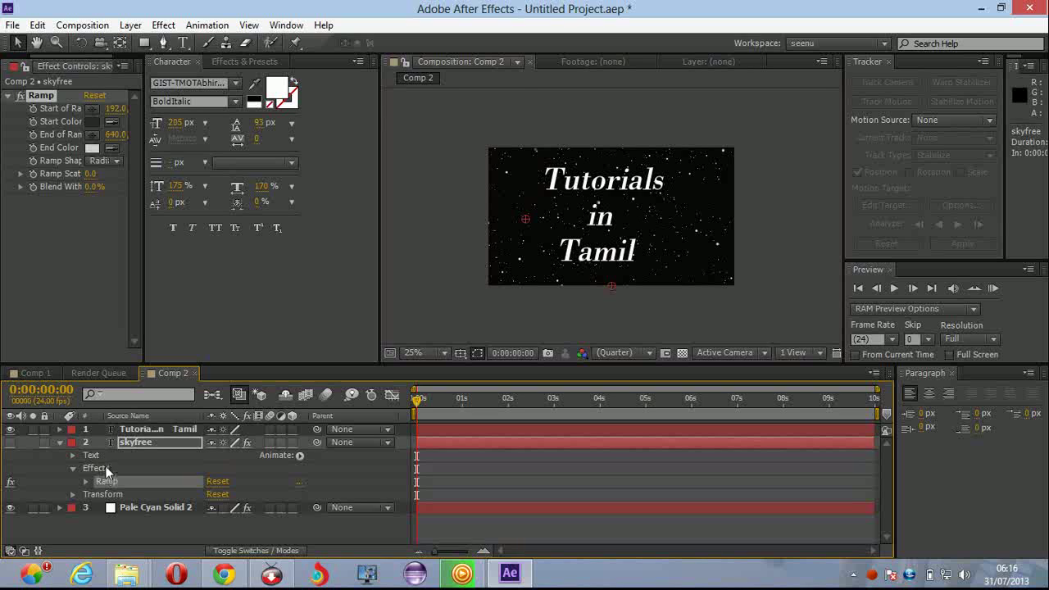
pyautogui.click(143, 429)
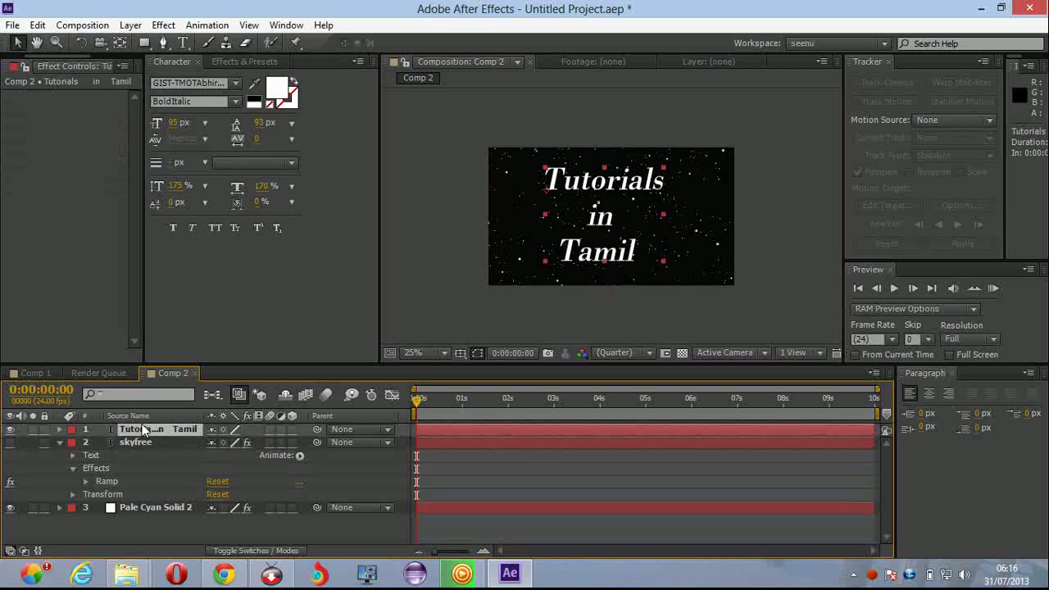
pyautogui.hotkey('ctrl', 'v')
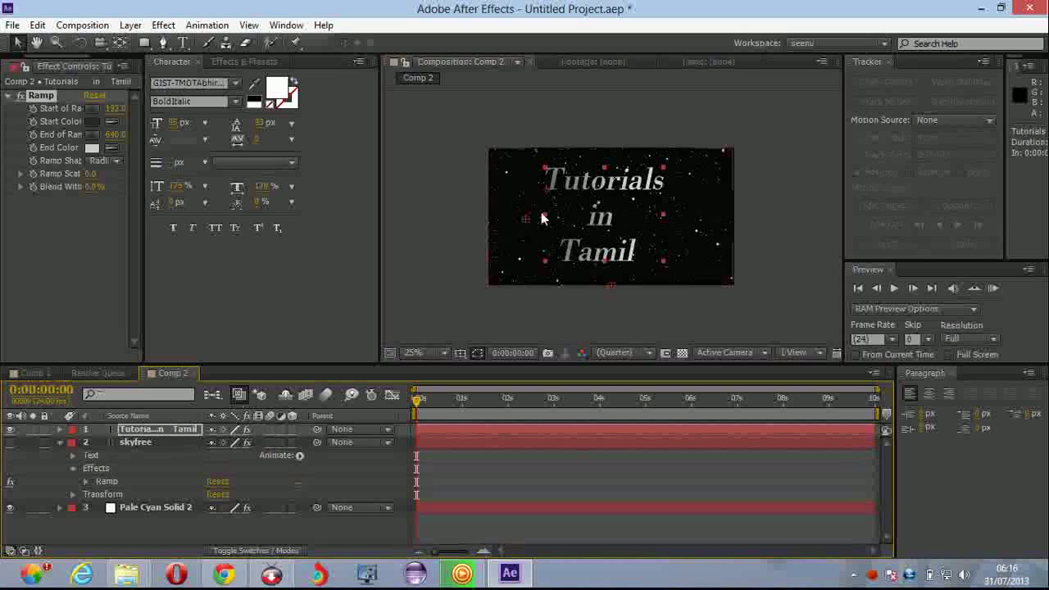
pyautogui.press('.')
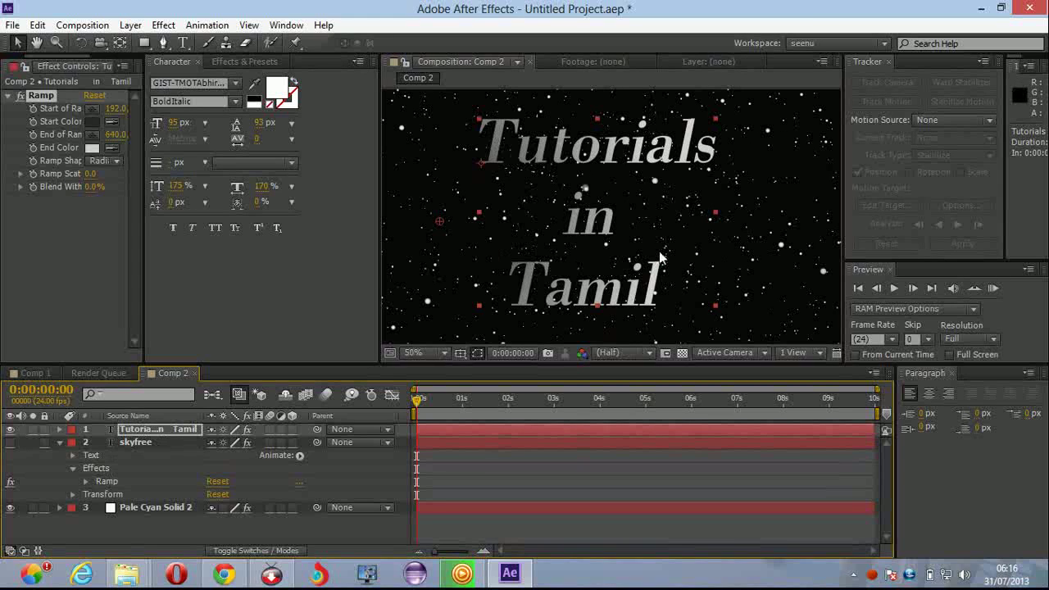
pyautogui.click(59, 442)
pyautogui.click(188, 475)
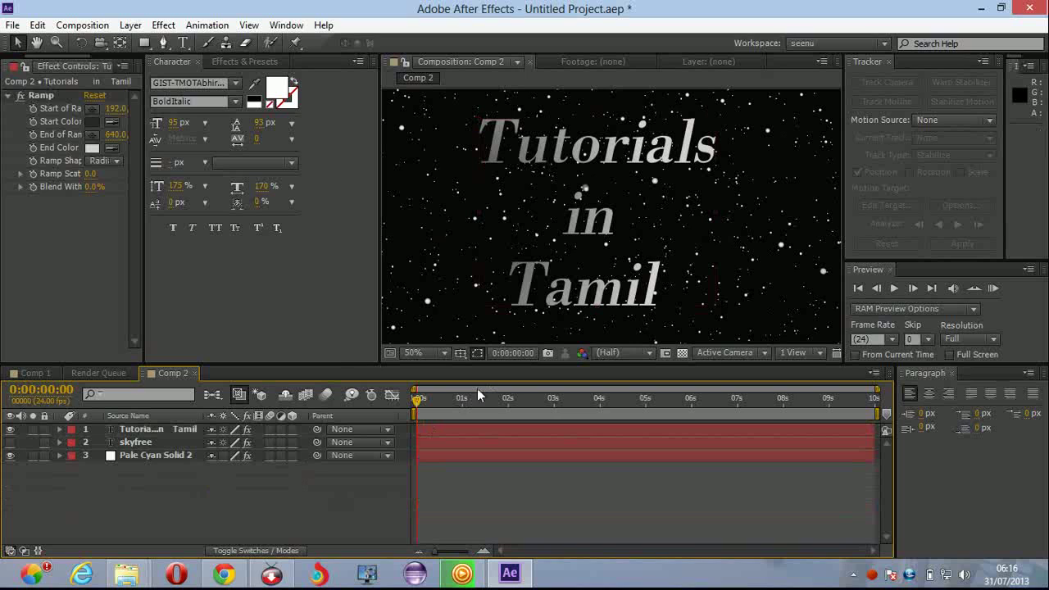
# Show the "skyfree" layer again and solo it
pyautogui.click(10, 441)
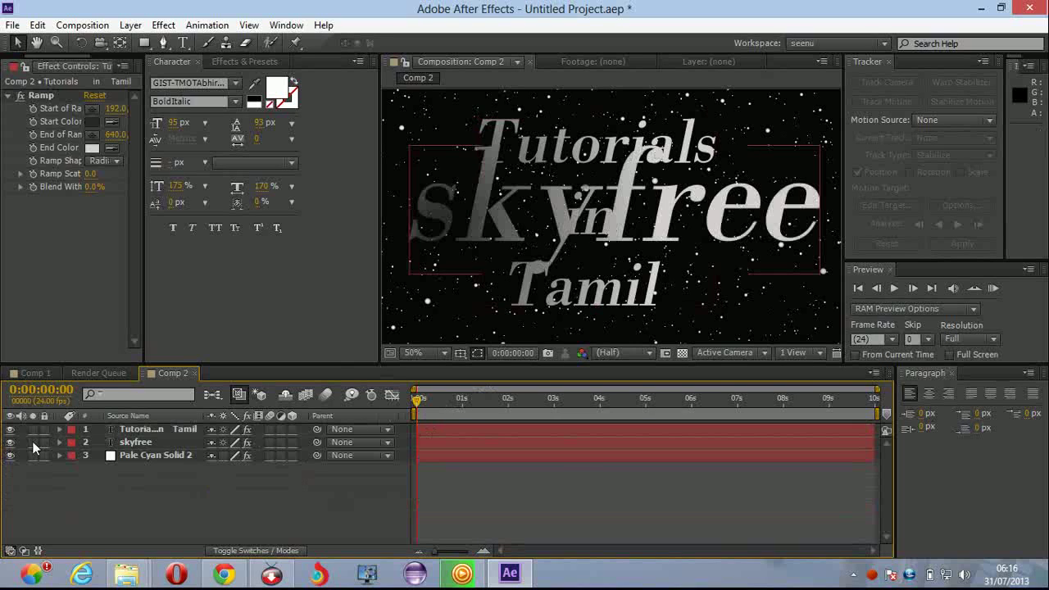
pyautogui.scroll(2, 525, 325)
pyautogui.scroll(-2, 525, 325)
pyautogui.scroll(-2, 524, 324)
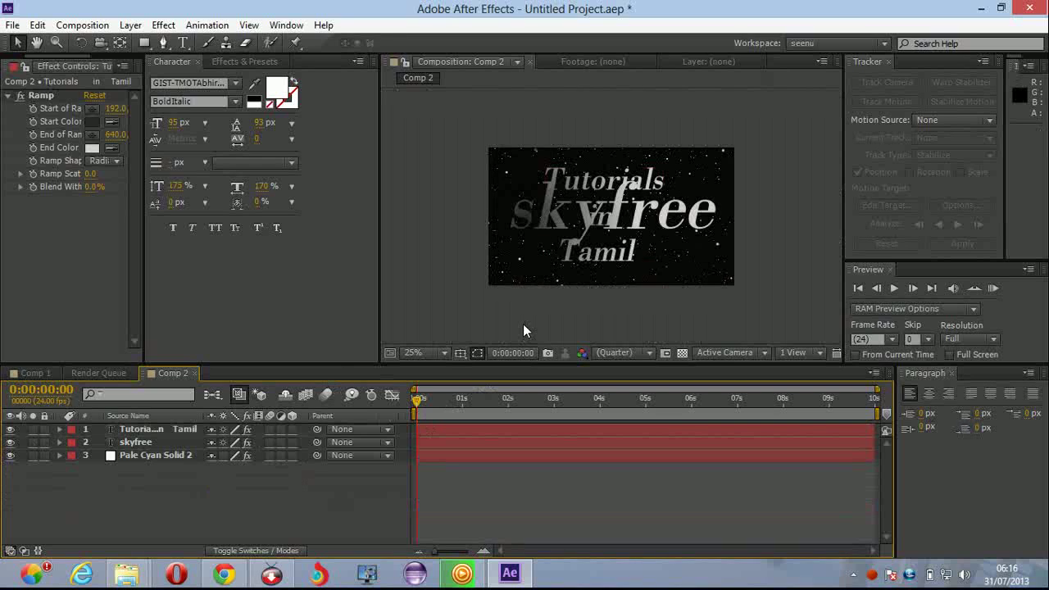
pyautogui.click(155, 457)
pyautogui.click(59, 445)
pyautogui.click(33, 442)
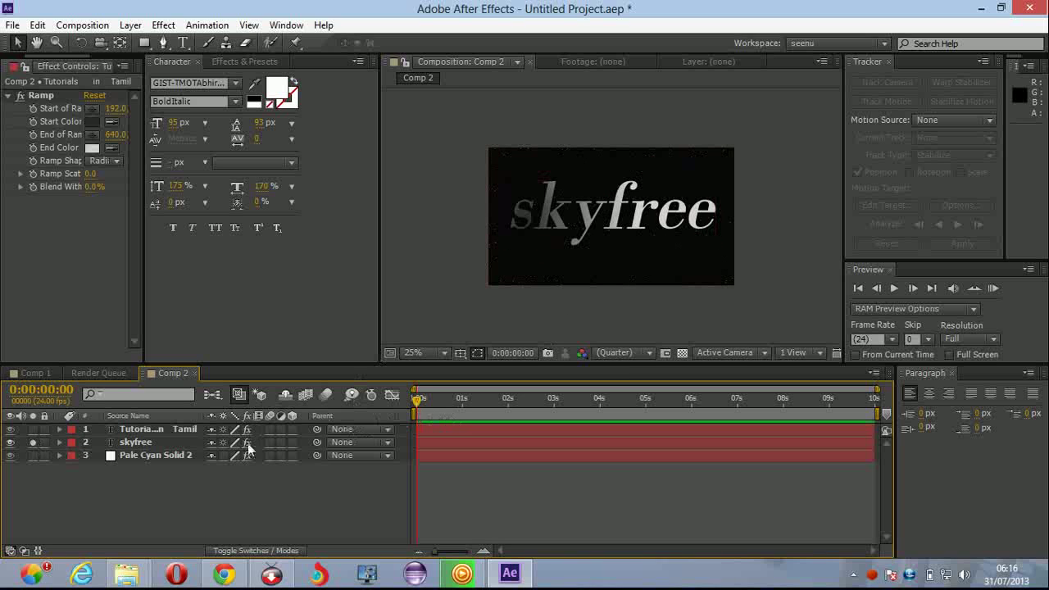
# Start Opacity keyframing on the "skyfree" layer at 0:00:00:00 with a value of 0%
pyautogui.click(90, 443)
pyautogui.click(59, 442)
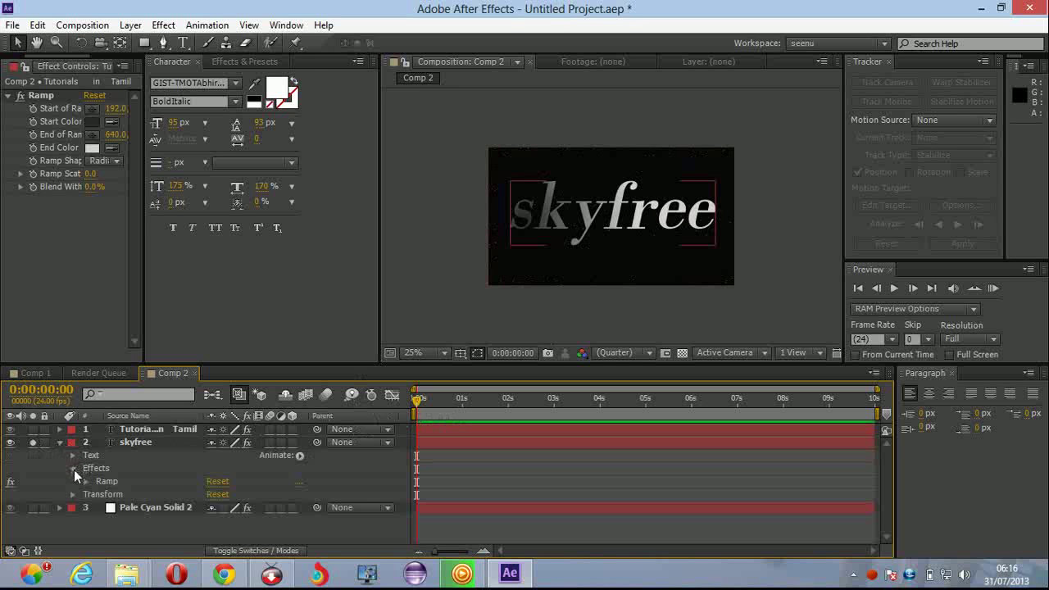
pyautogui.click(74, 470)
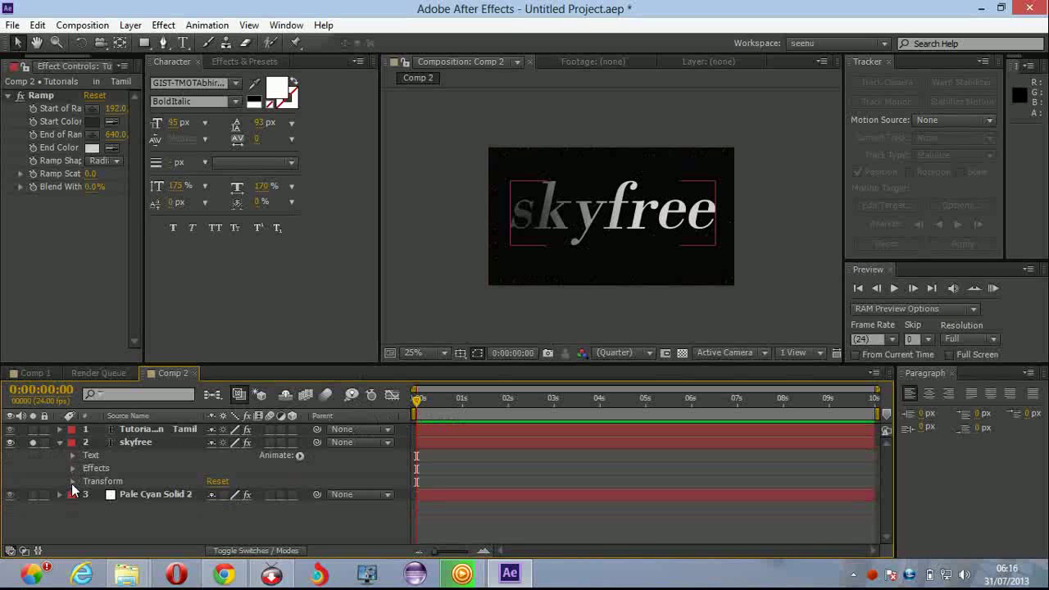
pyautogui.click(73, 482)
pyautogui.scroll(-2, 74, 481)
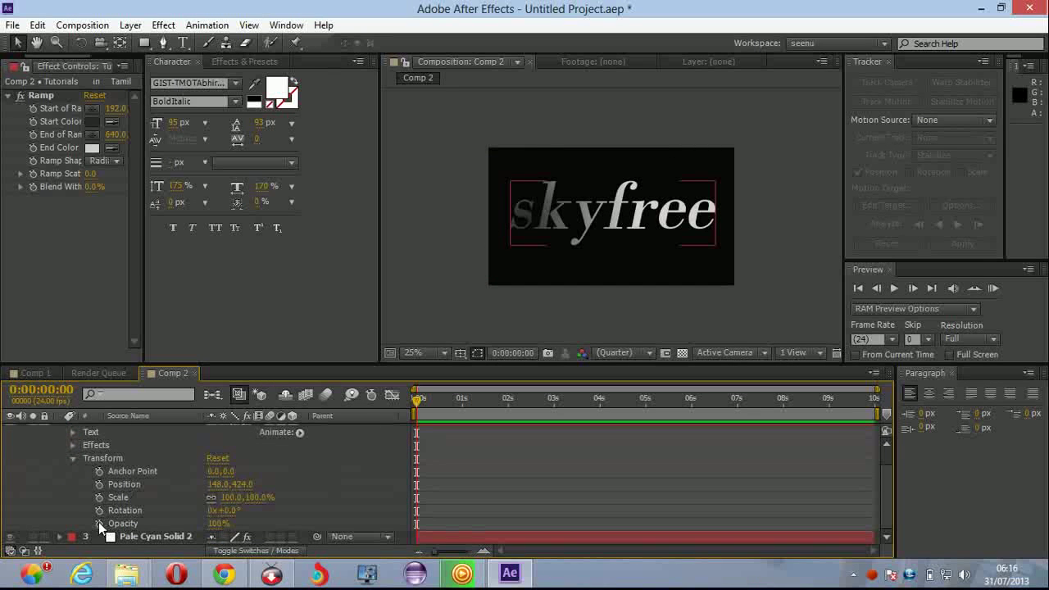
pyautogui.click(426, 447)
pyautogui.click(179, 523)
pyautogui.click(99, 523)
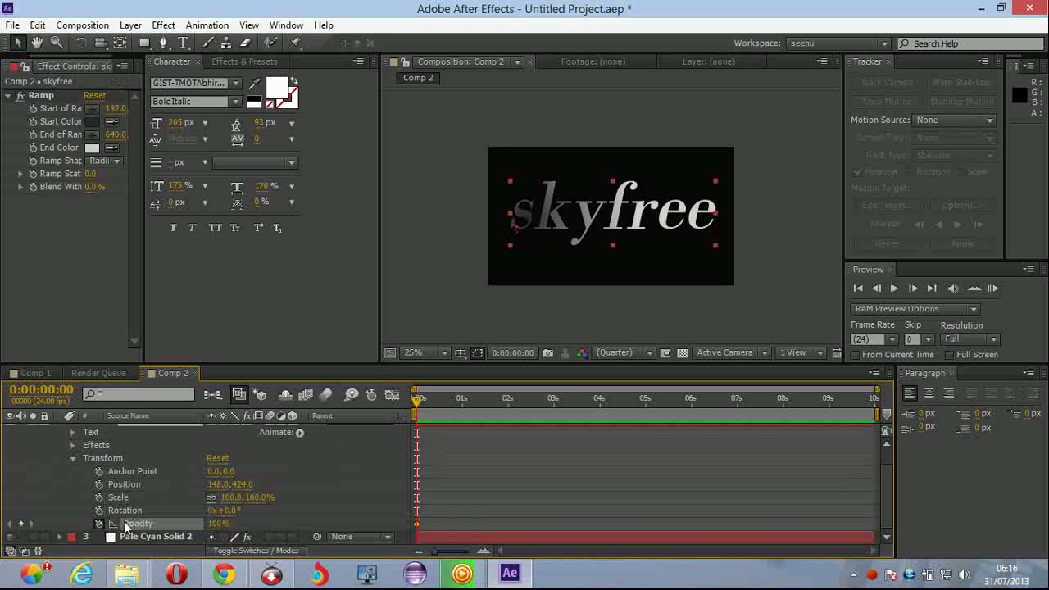
pyautogui.click(219, 524)
pyautogui.write('0')
pyautogui.press('Return')
# Add an Opacity keyframe of 100% to the "skyfree" layer at 0:00:01:01
pyautogui.click(464, 422)
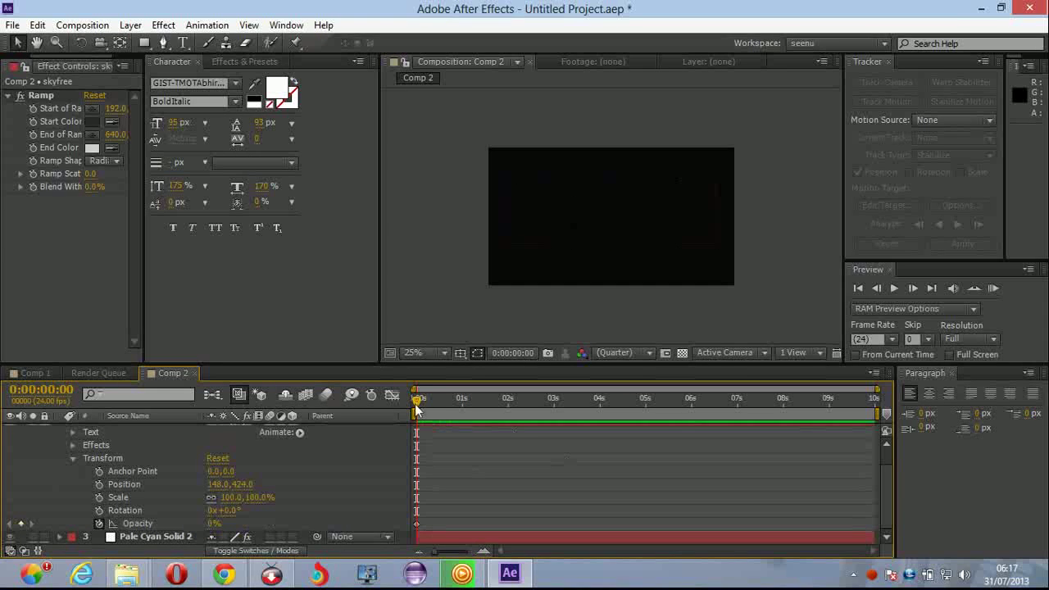
pyautogui.moveTo(415, 403); pyautogui.dragTo(437, 403)
pyautogui.click(465, 403)
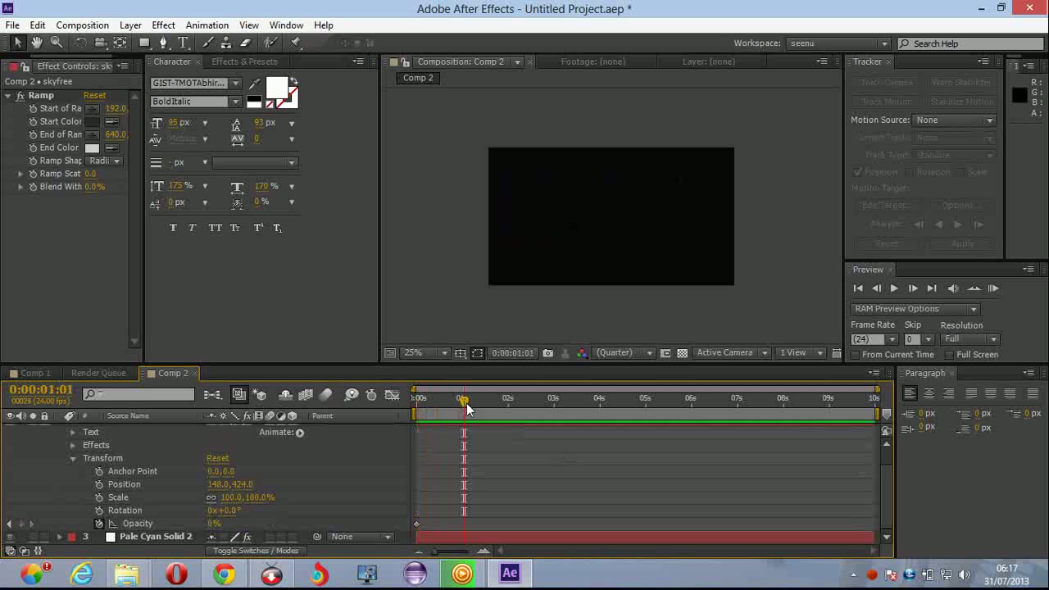
pyautogui.click(20, 523)
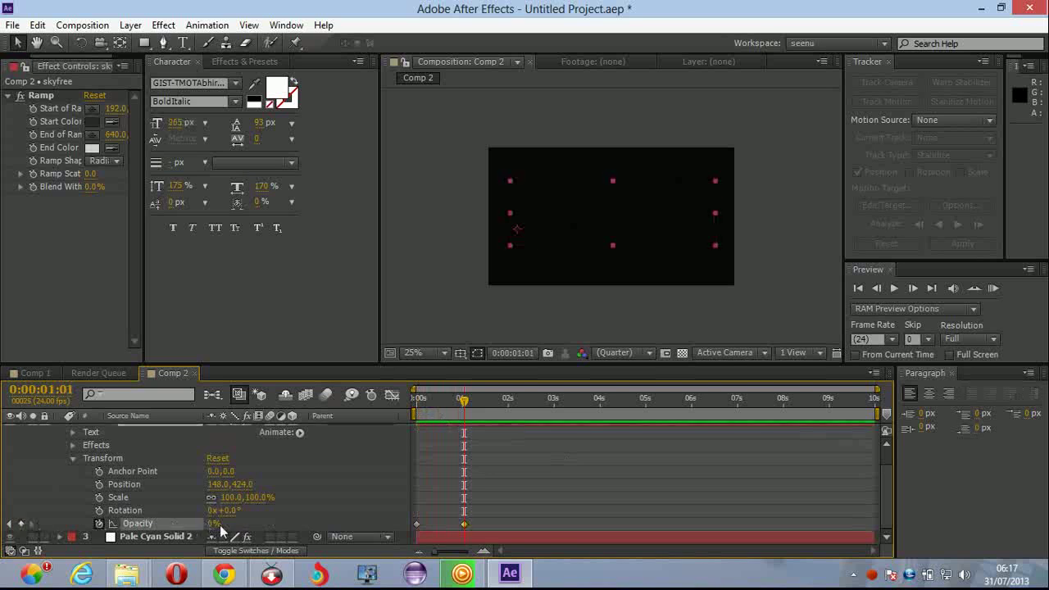
pyautogui.click(212, 523)
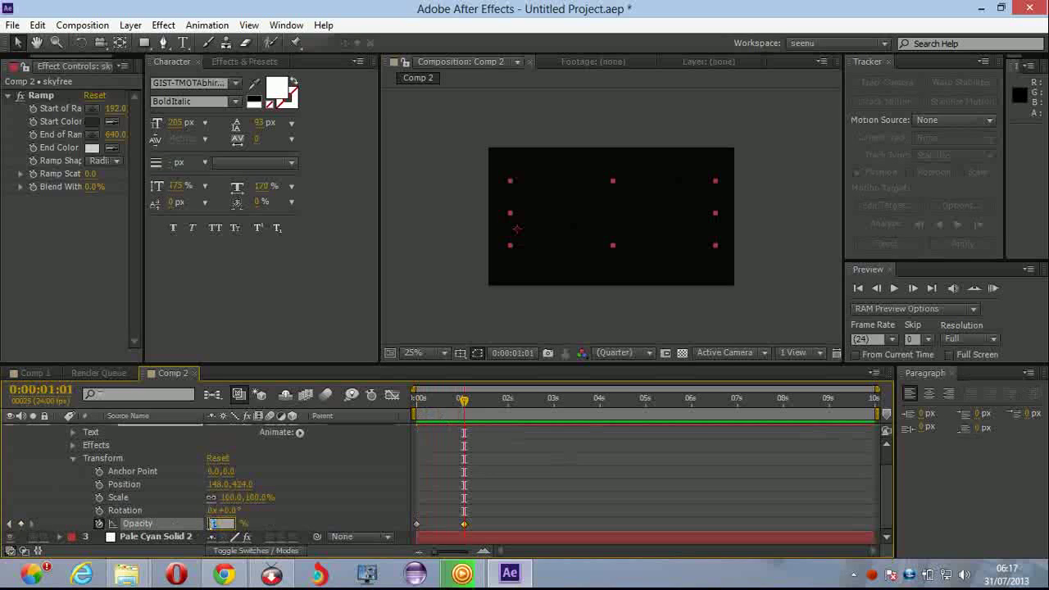
pyautogui.write('100')
pyautogui.press('Return')
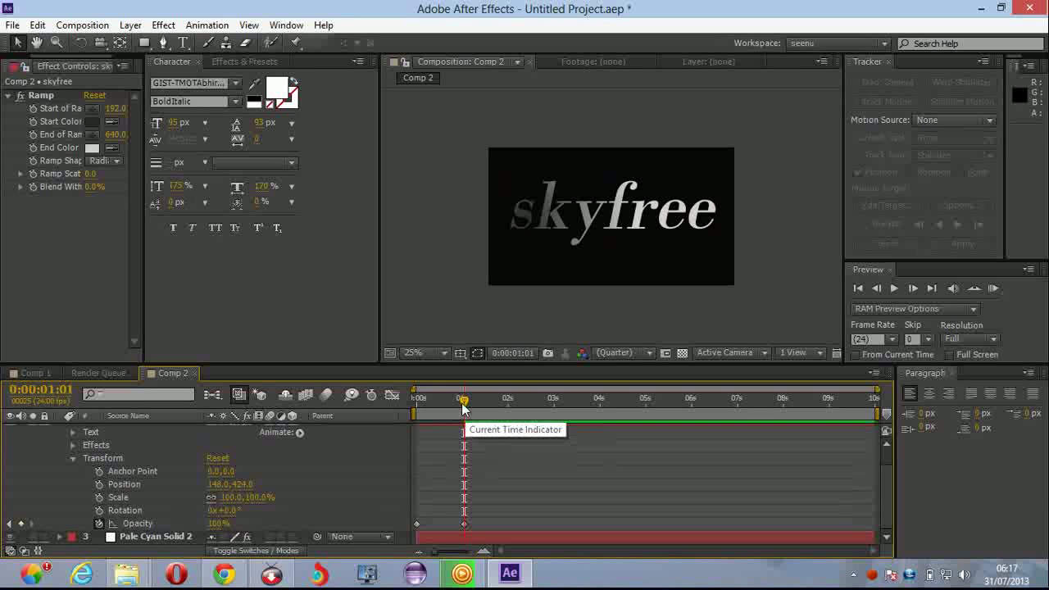
# Add Opacity keyframes to the "skyfree" layer: hold 100% at 0:00:04:00 and set 0% at 0:00:05:00
pyautogui.moveTo(463, 407); pyautogui.dragTo(598, 418)
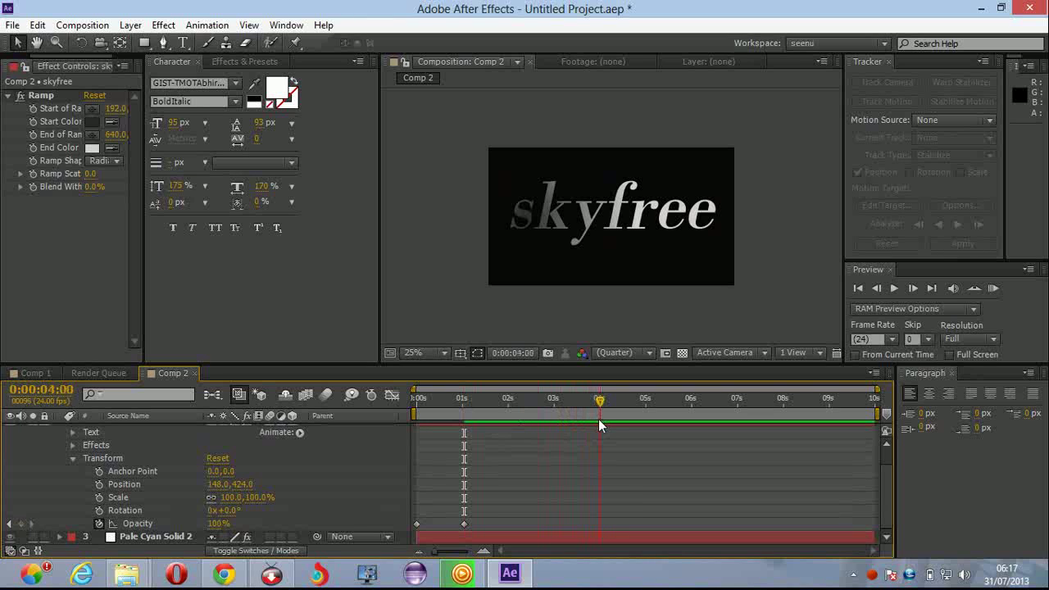
pyautogui.click(20, 524)
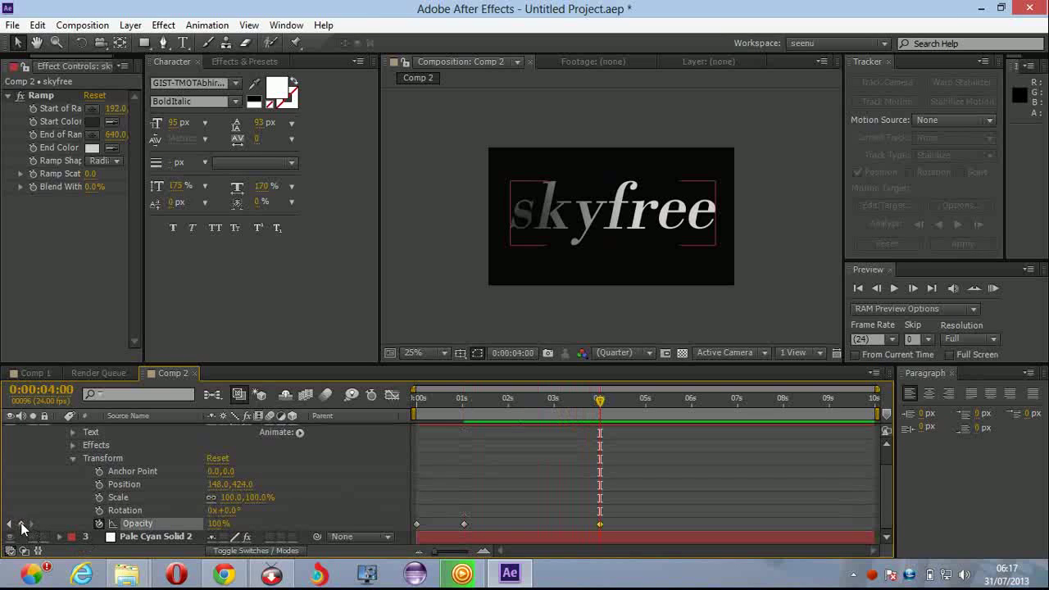
pyautogui.moveTo(603, 411); pyautogui.dragTo(646, 411)
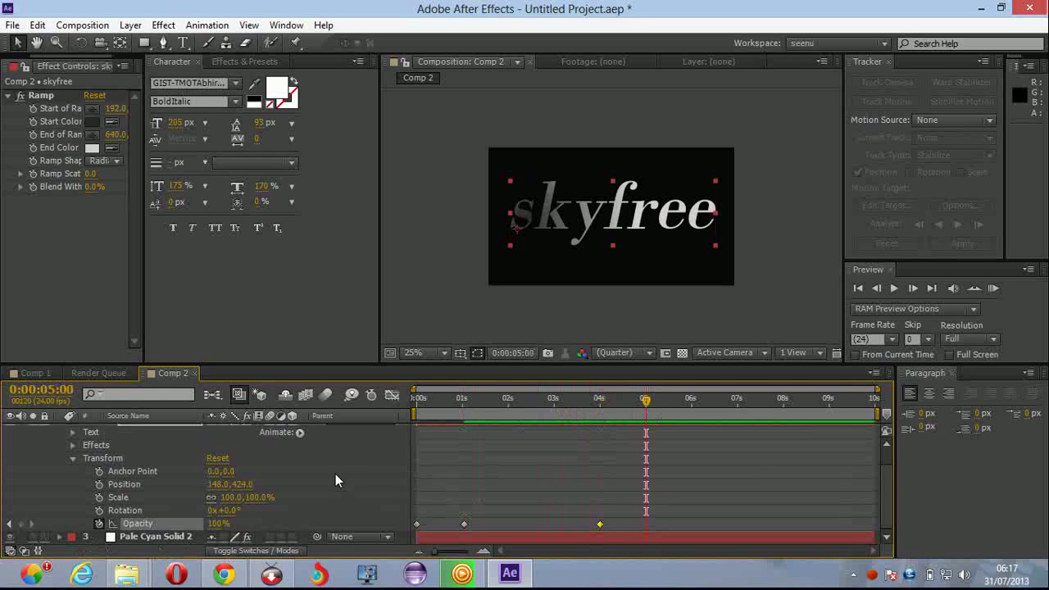
pyautogui.click(218, 523)
pyautogui.write('0')
pyautogui.press('Return')
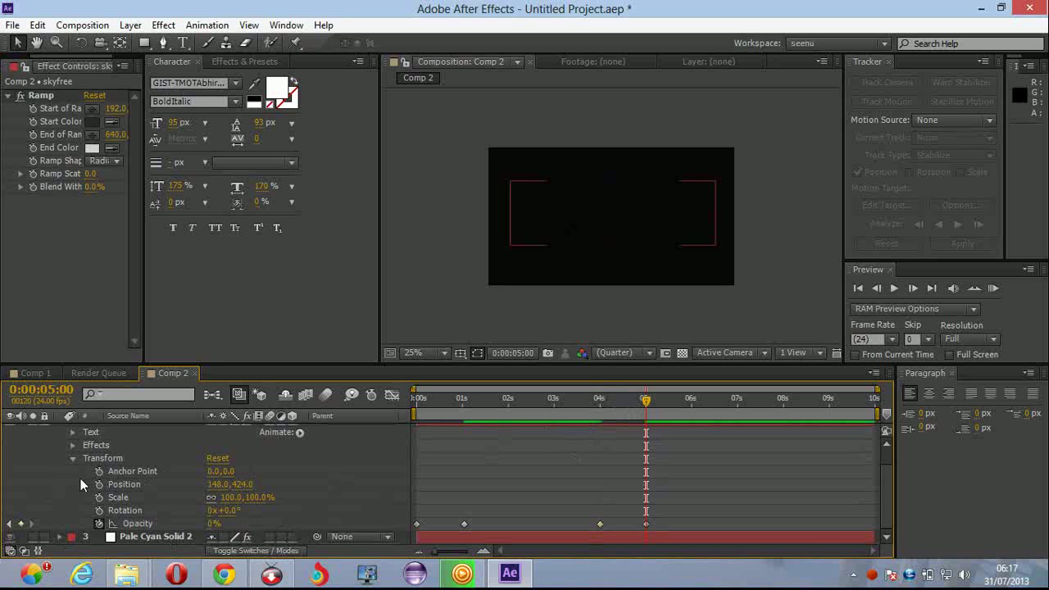
# Collapse the "skyfree" layer's properties and solo the "Tutorials in Tamil" layer instead
pyautogui.scroll(1, 59, 464)
pyautogui.click(59, 442)
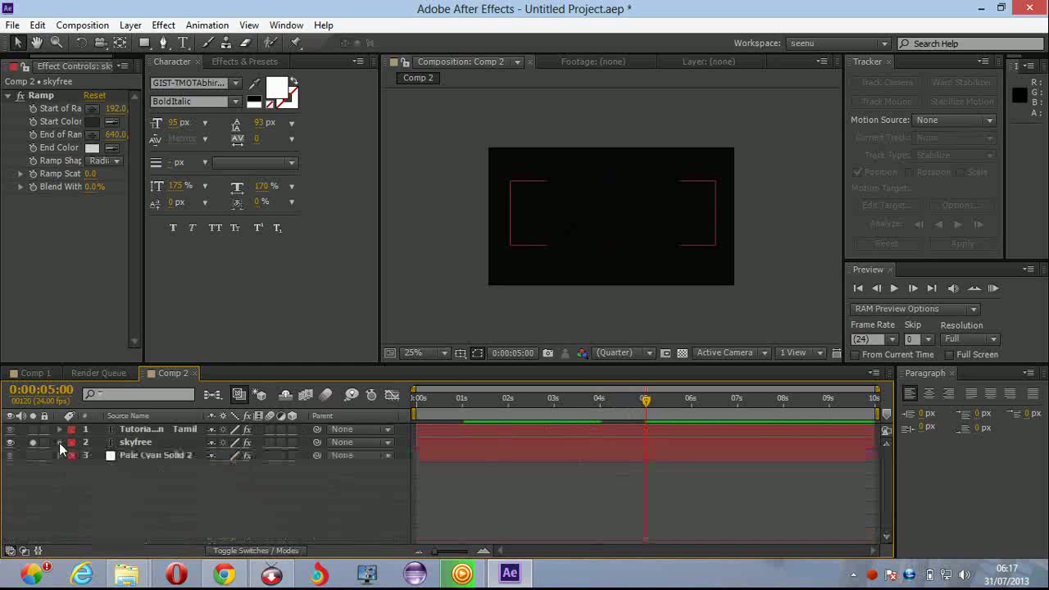
pyautogui.click(32, 442)
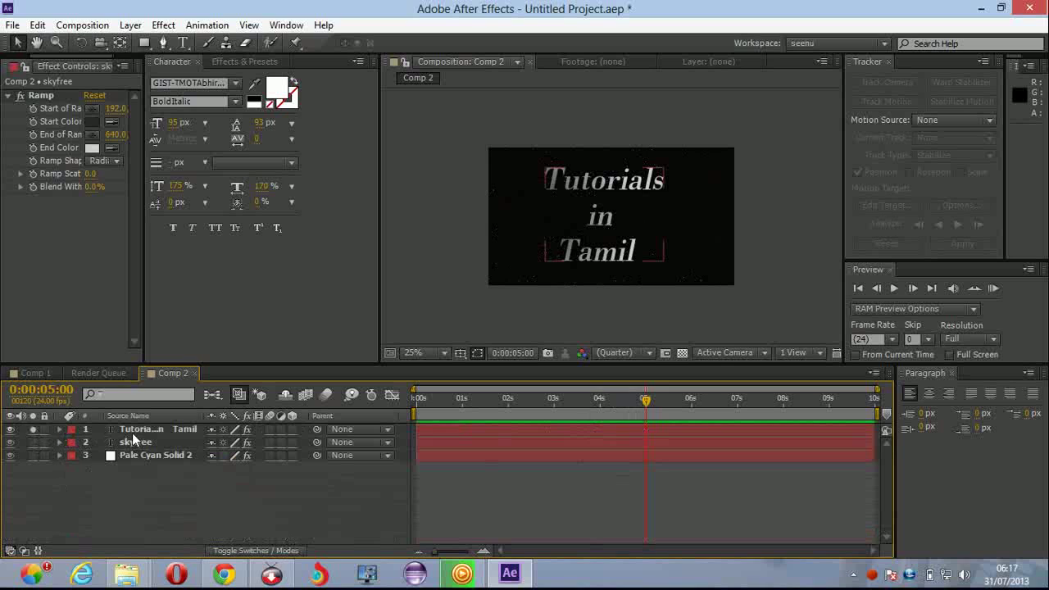
# Start Opacity keyframing on the "Tutorials in Tamil" layer at 0:00:05:00 with a value of 0%
pyautogui.click(60, 429)
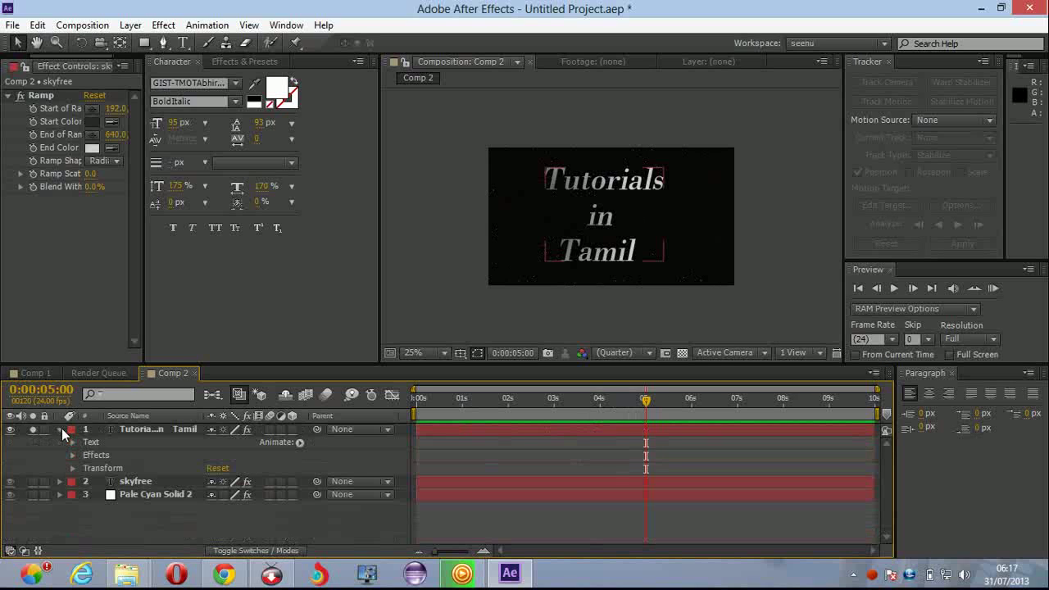
pyautogui.click(73, 467)
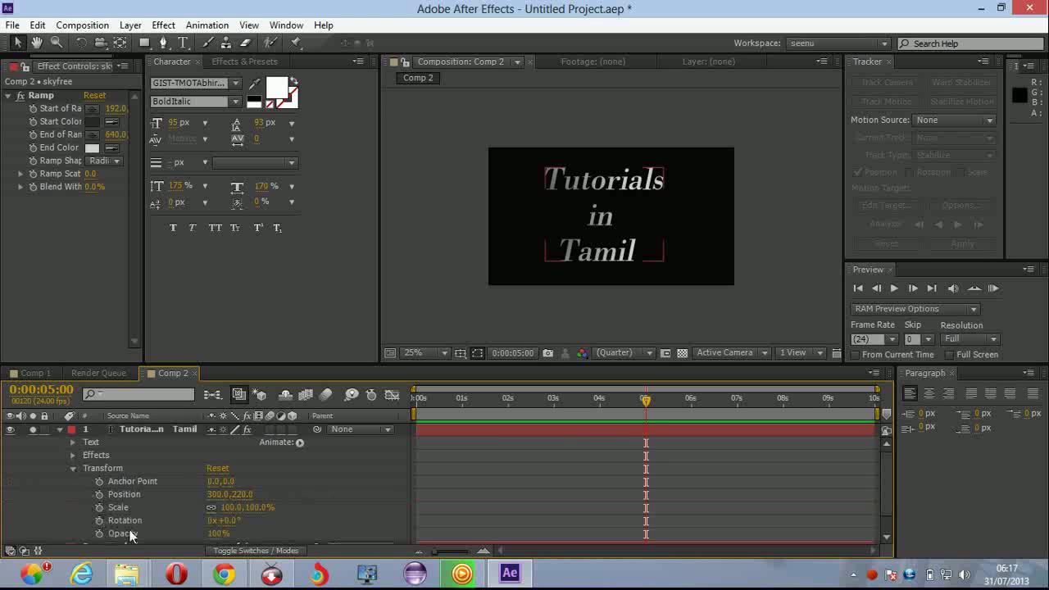
pyautogui.scroll(-2, 130, 535)
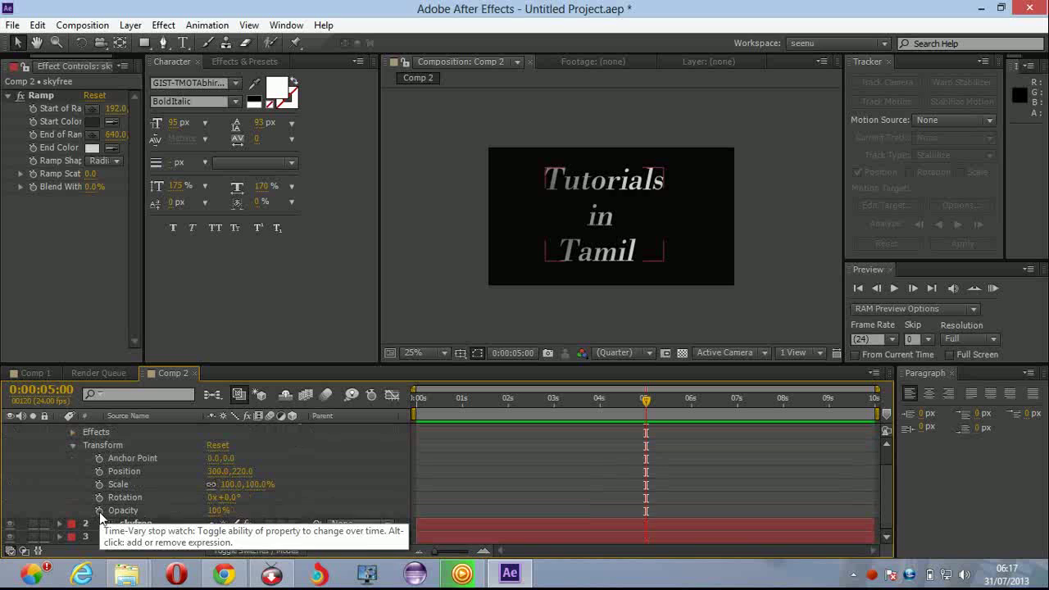
pyautogui.click(100, 510)
pyautogui.click(219, 509)
pyautogui.press('Return')
pyautogui.click(218, 510)
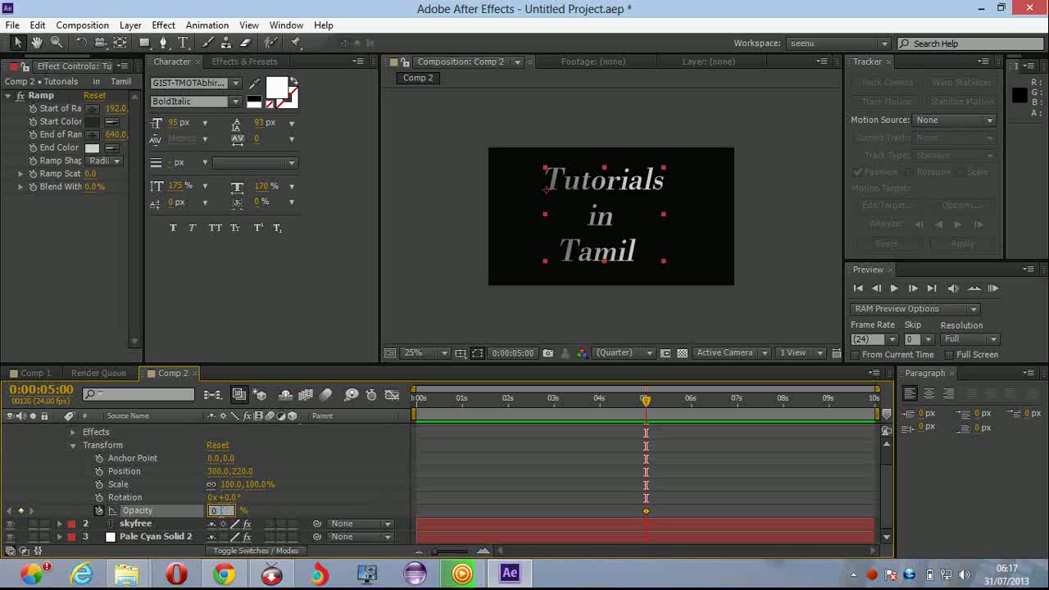
pyautogui.press('Return')
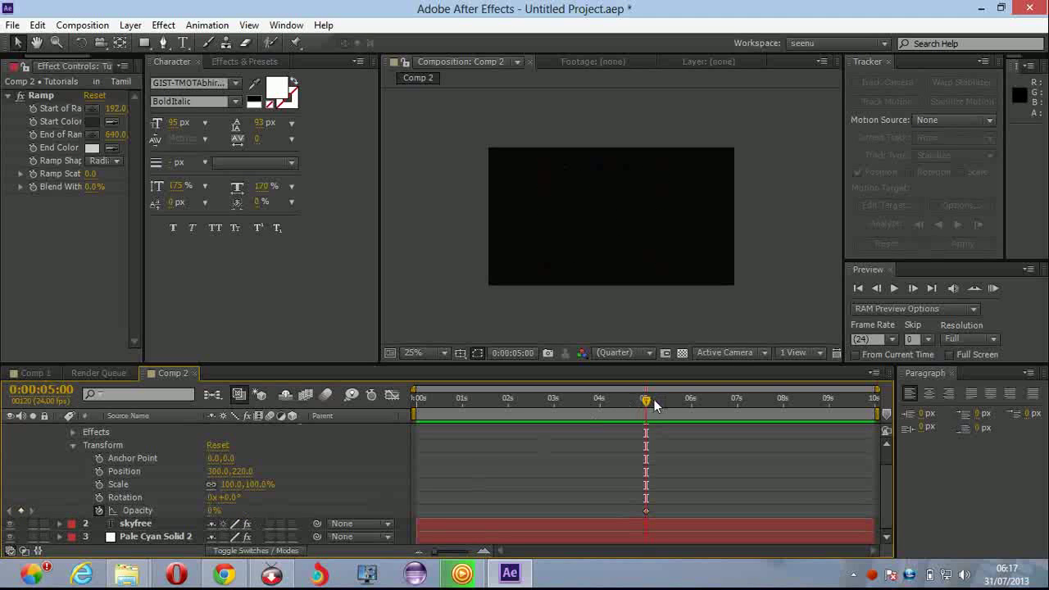
# Add an Opacity keyframe of 100% to the "Tutorials in Tamil" layer at 0:00:06:02
pyautogui.moveTo(645, 403); pyautogui.dragTo(693, 402)
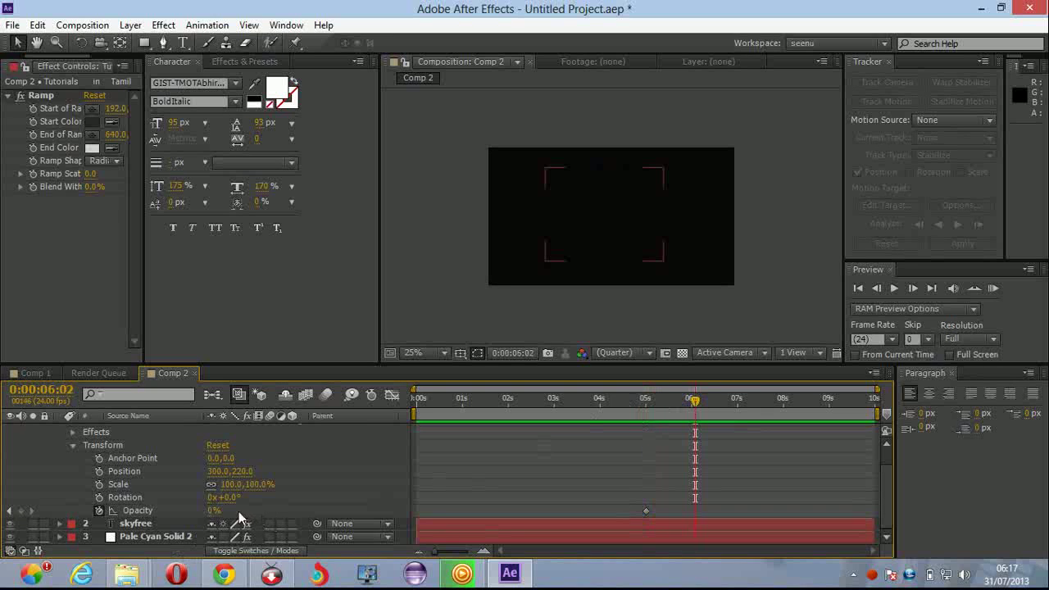
pyautogui.click(212, 510)
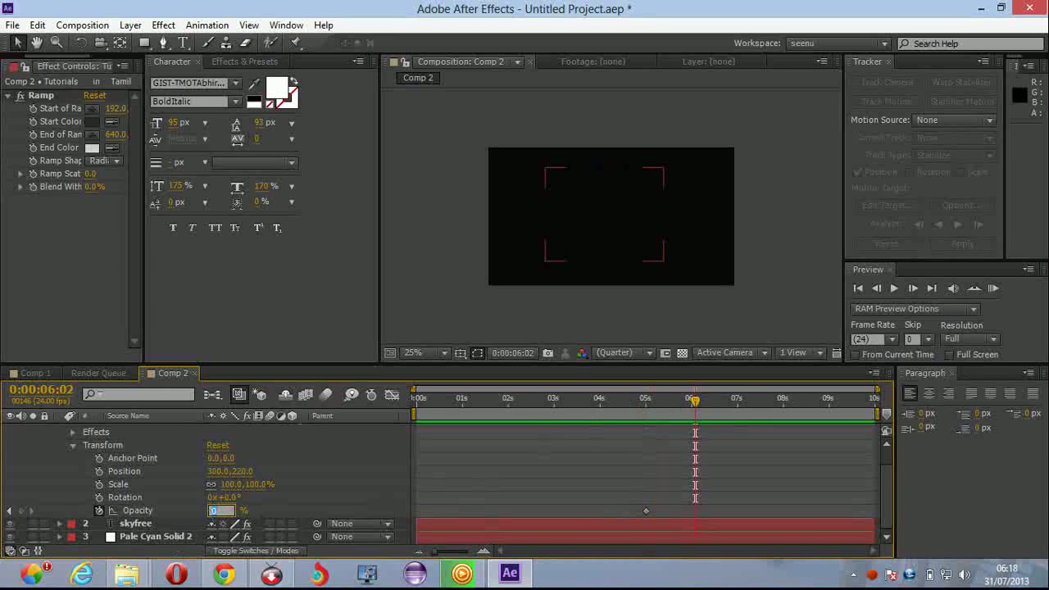
pyautogui.press('Return')
# Add Opacity keyframes to the "Tutorials in Tamil" layer: hold 100% at 0:00:09:02 and set 0% at 0:00:09:23
pyautogui.moveTo(693, 402); pyautogui.dragTo(826, 423)
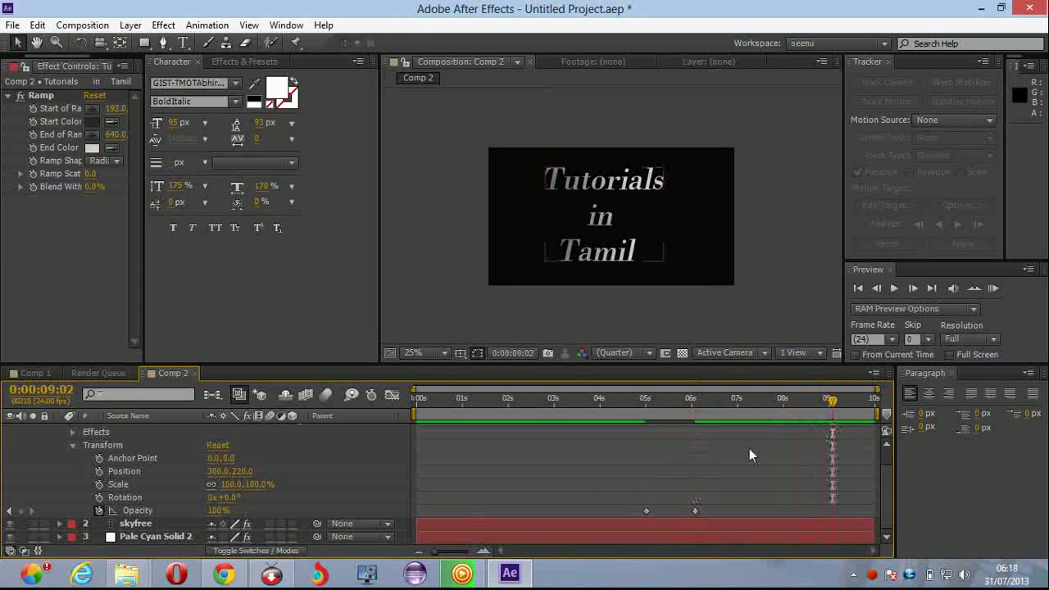
pyautogui.click(20, 511)
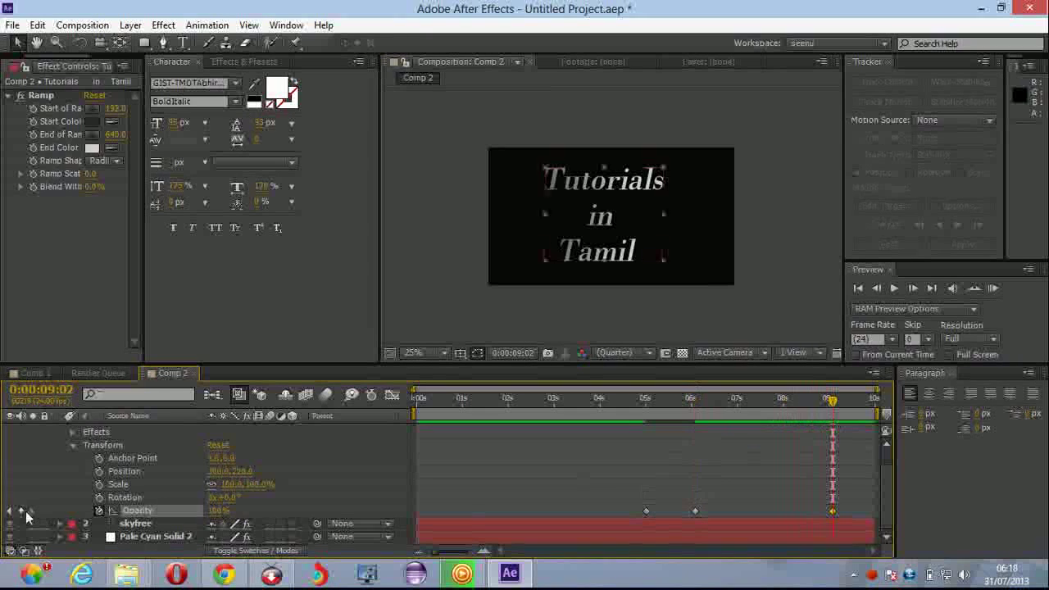
pyautogui.moveTo(869, 409); pyautogui.dragTo(876, 411)
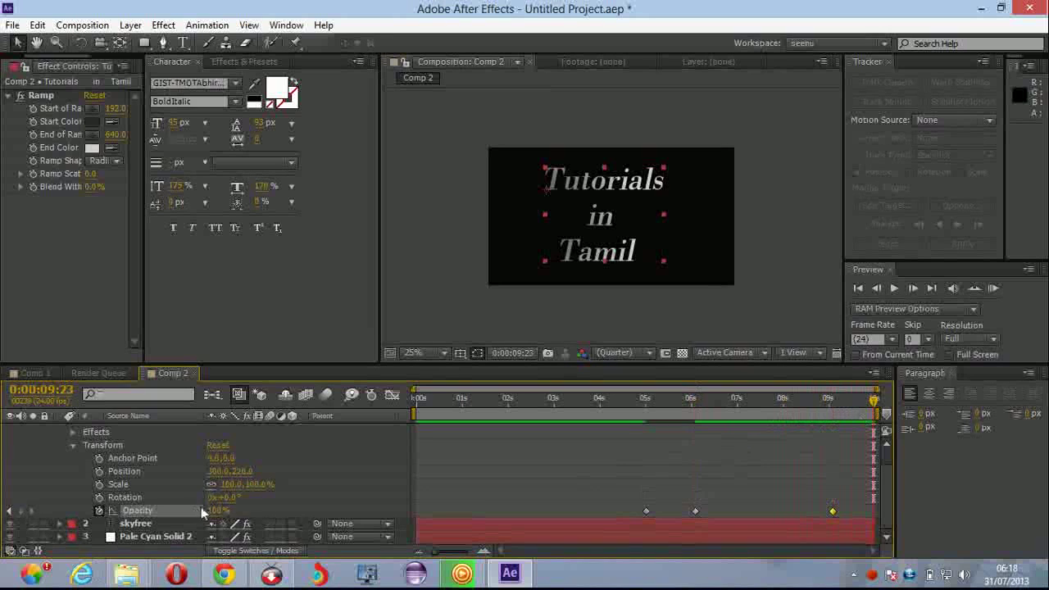
pyautogui.click(218, 510)
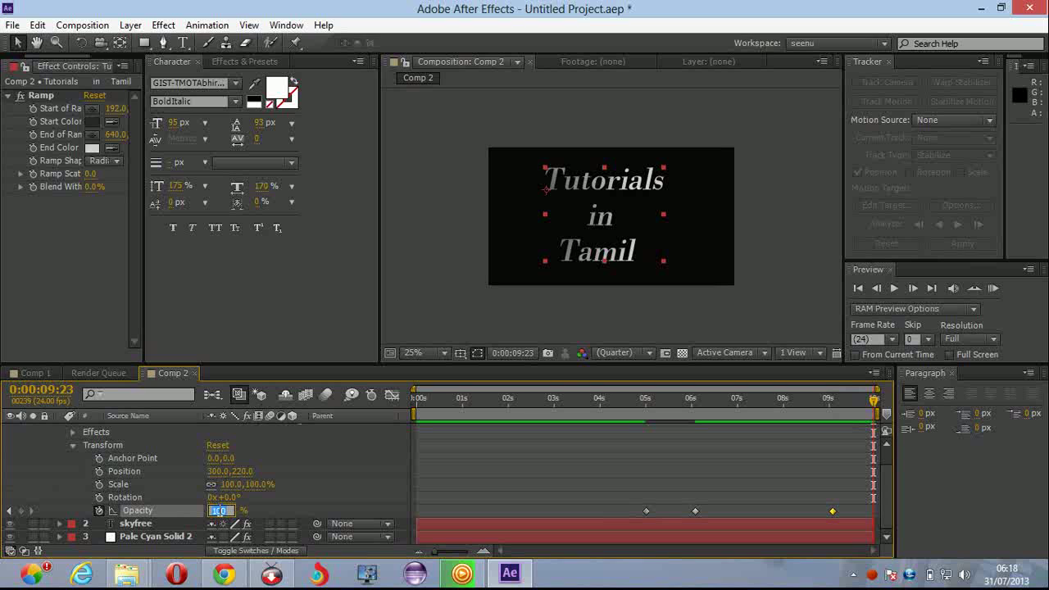
pyautogui.press('Return')
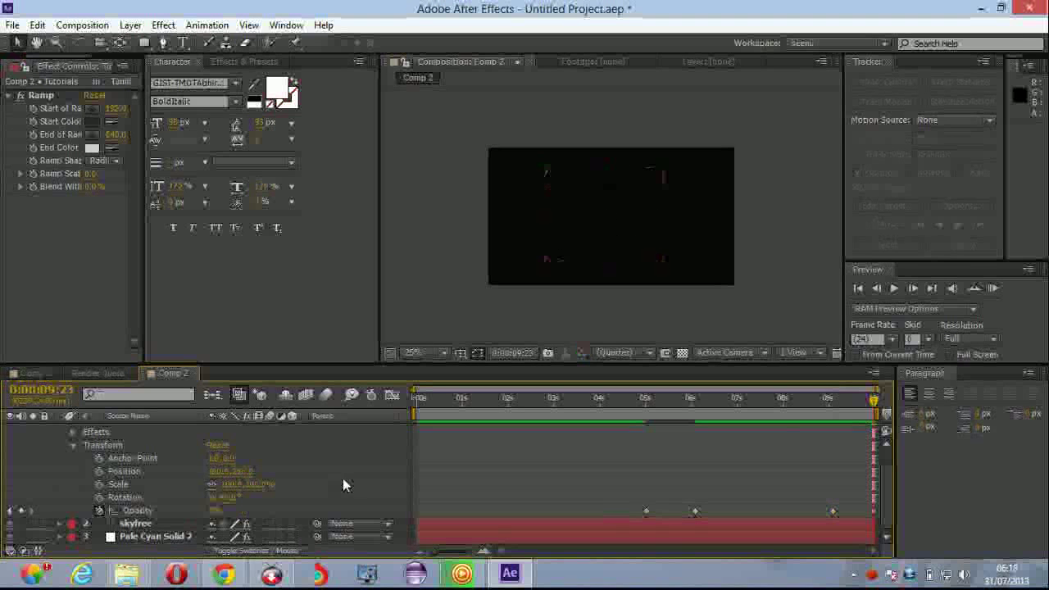
# Collapse and unsolo the "Tutorials in Tamil" layer, and preview Comp 2 with all layers from the first frame
pyautogui.scroll(2, 64, 462)
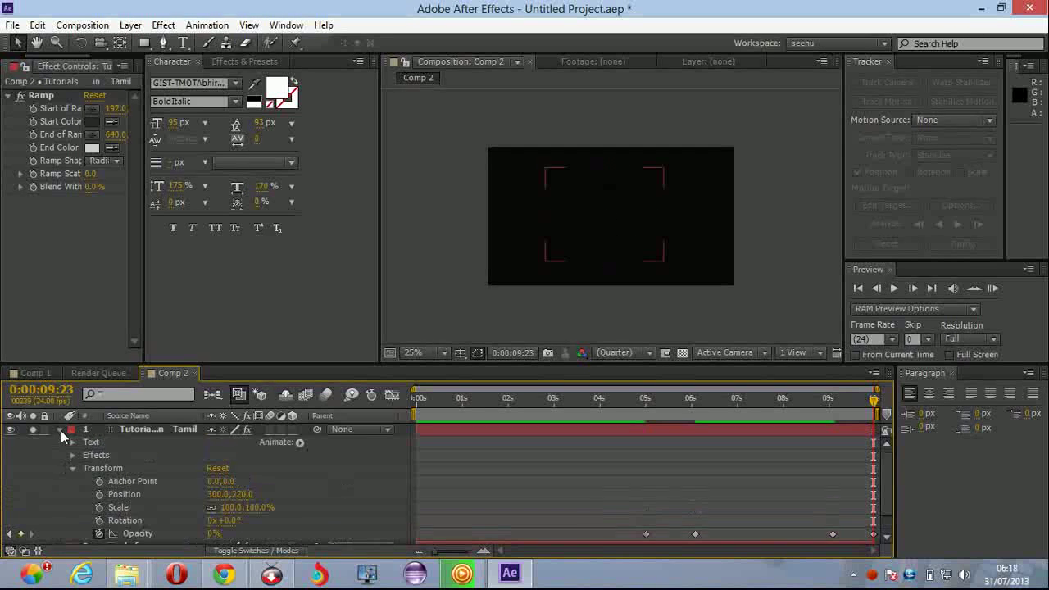
pyautogui.click(61, 431)
pyautogui.click(31, 431)
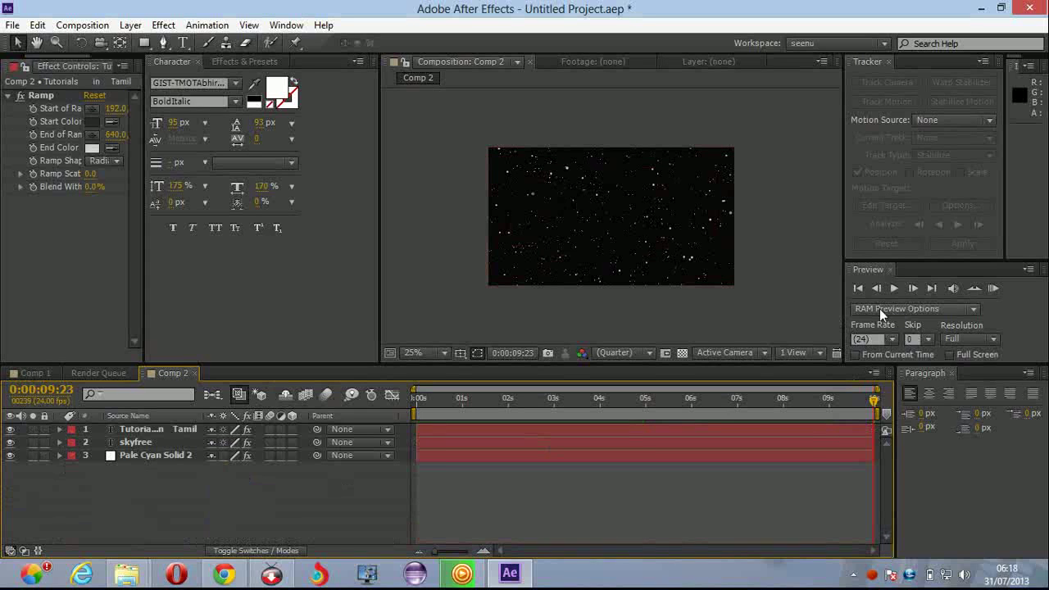
pyautogui.click(857, 291)
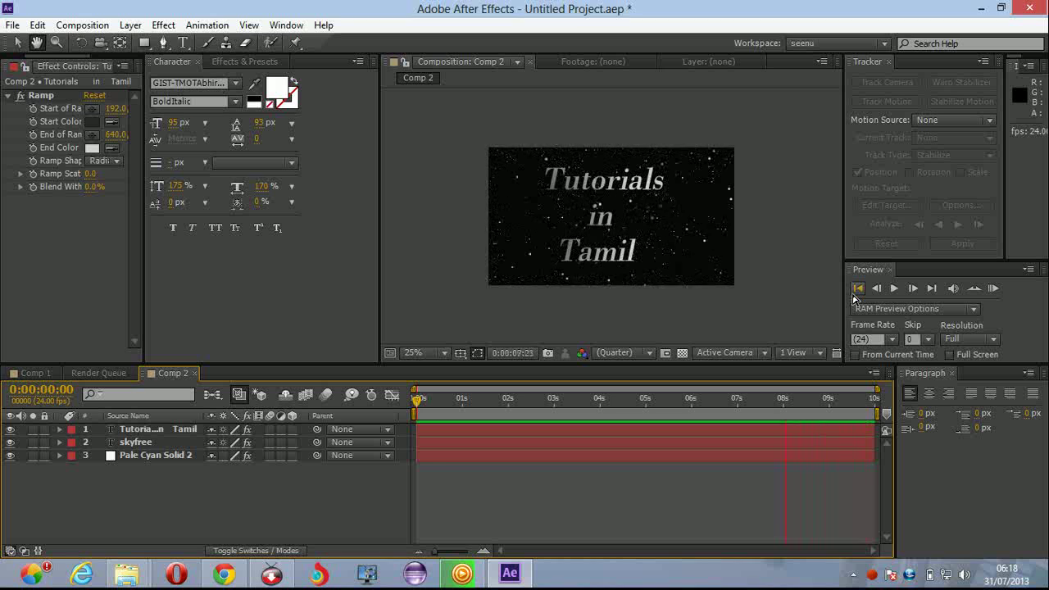
pyautogui.click(750, 426)
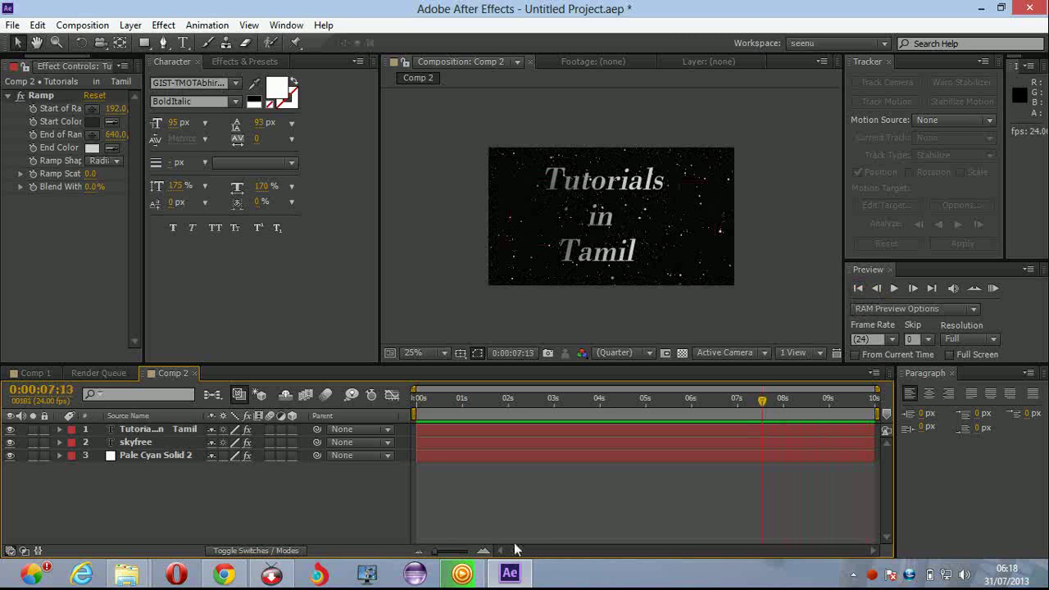
# Switch to SPlayer, watch the reference video "Sky intro S.mp4", and minimize the player to return to the composition
pyautogui.click(465, 574)
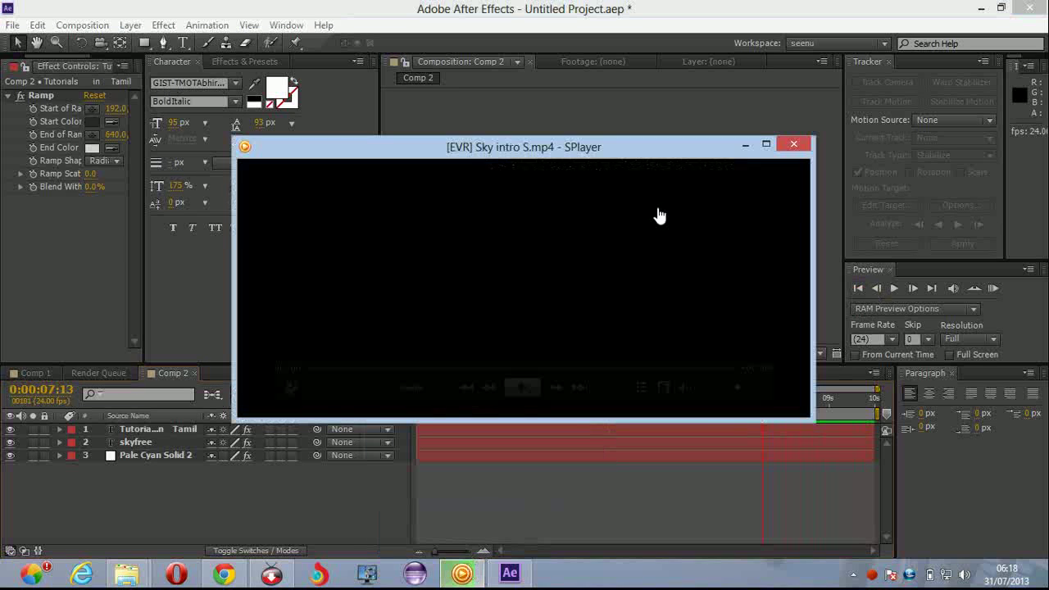
pyautogui.click(774, 166)
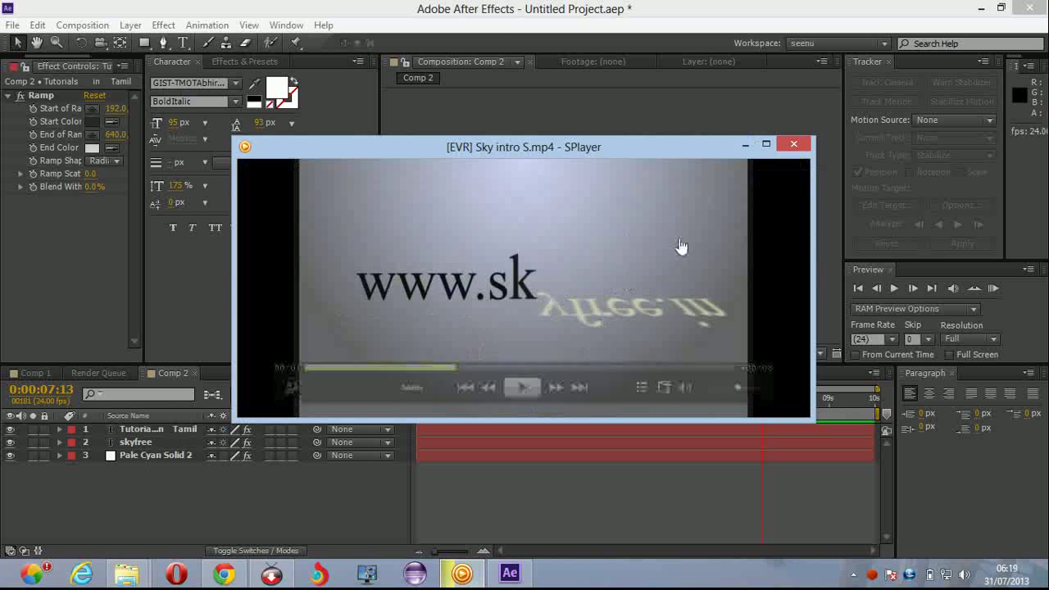
pyautogui.click(741, 150)
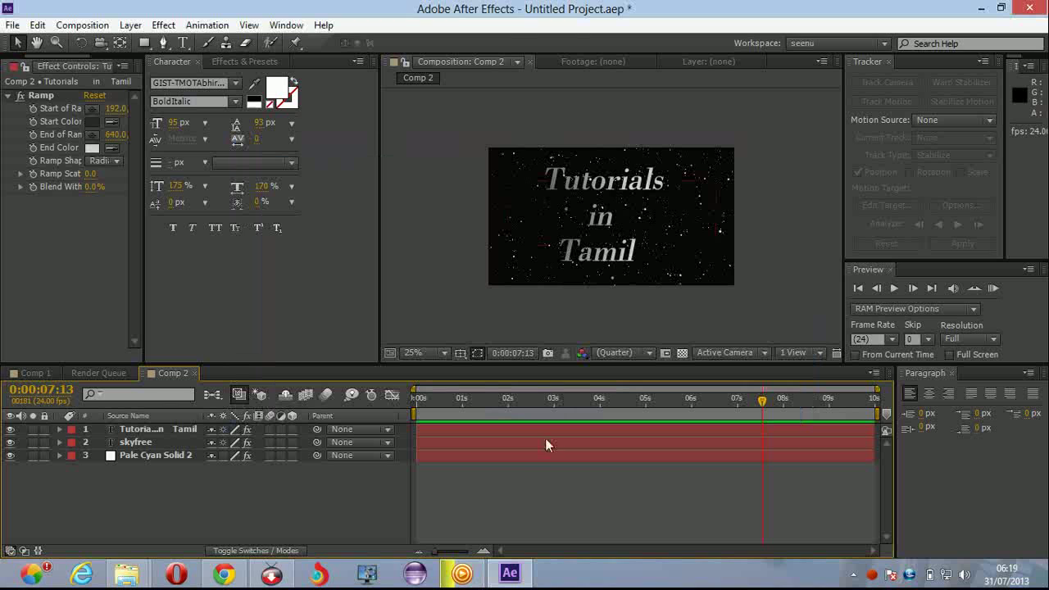